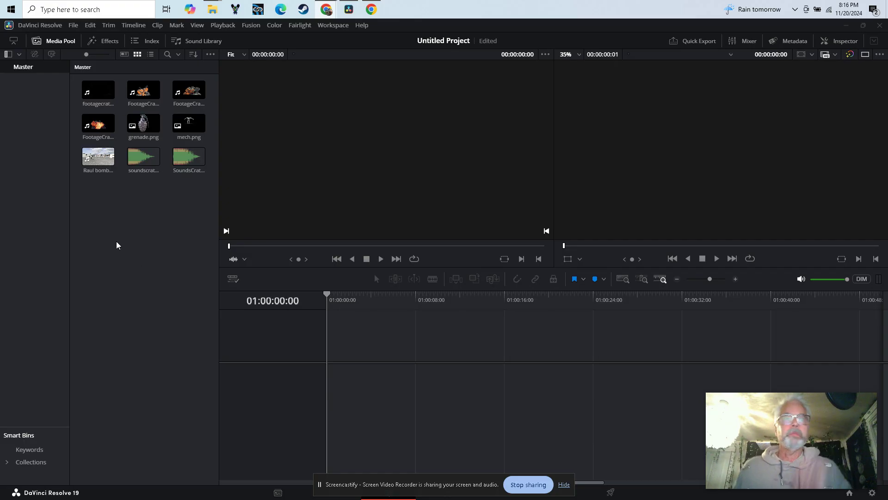
- Create a timeline from the bomber MOV clip and play its footage from the start through the throwing action
left_click(100, 159)
left_click_drag(100, 159, 343, 348)
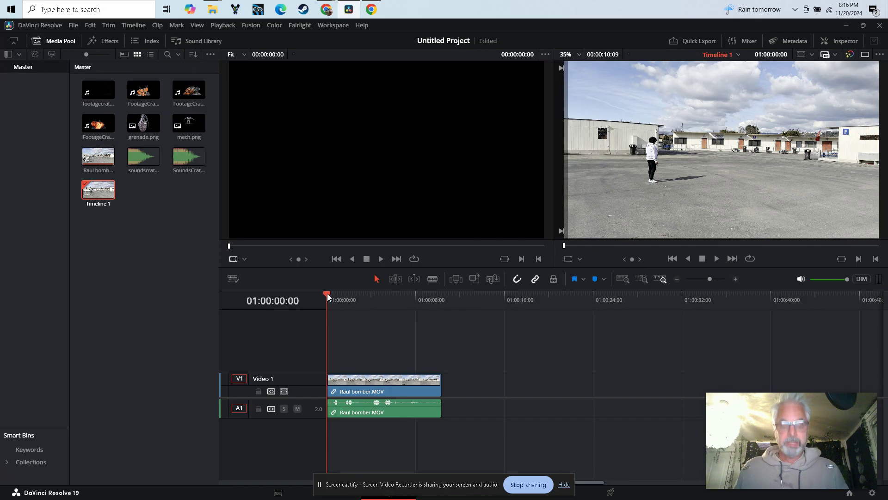
key("space")
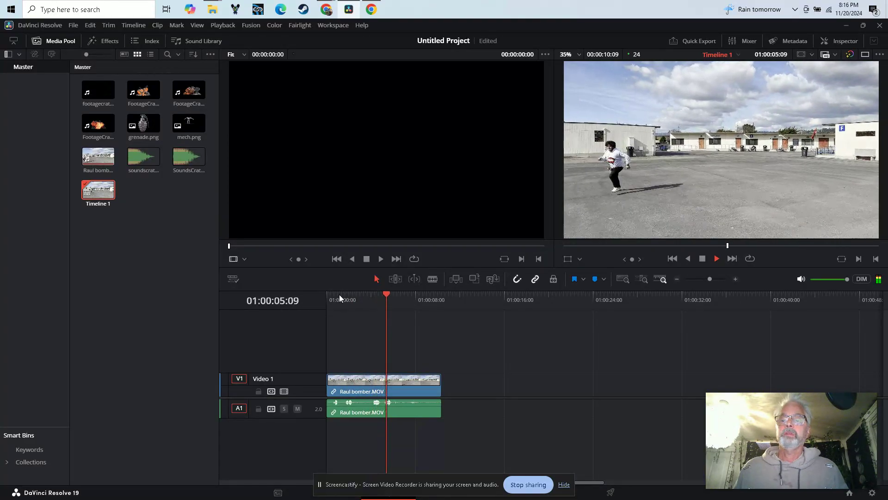
key("space")
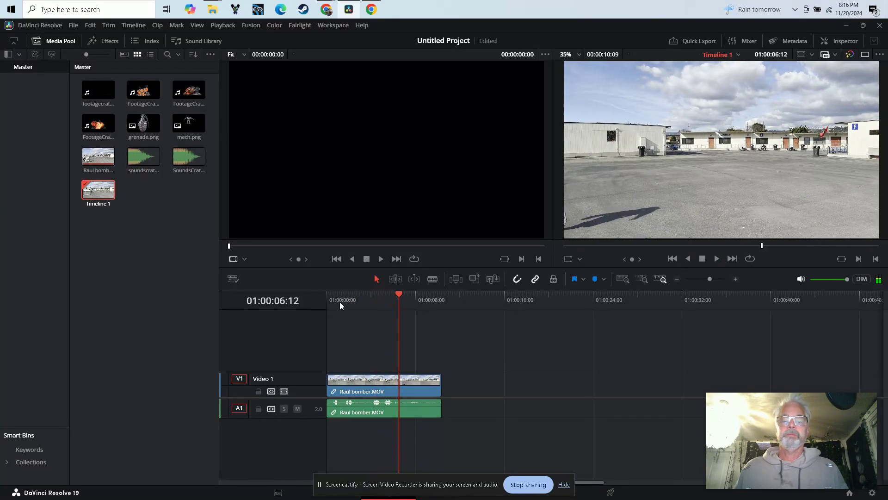
mouse_move(398, 295)
left_mouse_down()
mouse_move(373, 301)
mouse_move(412, 301)
mouse_move(326, 293)
mouse_move(407, 292)
left_mouse_up()
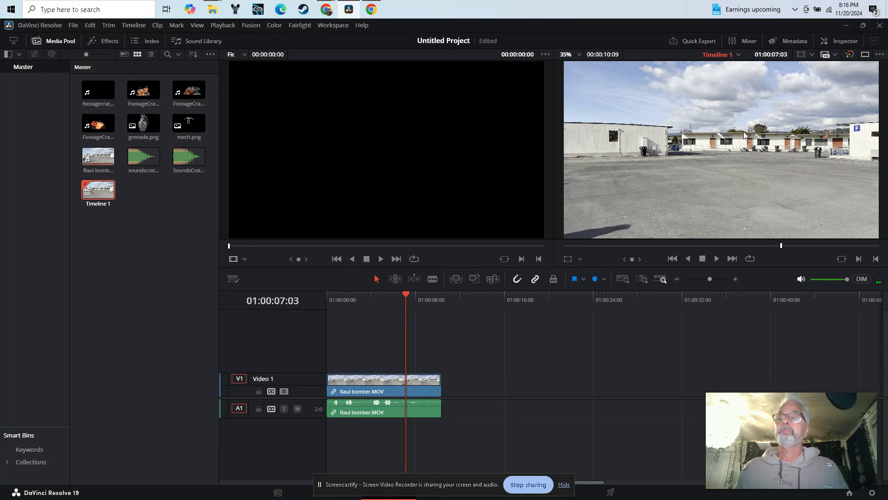
left_click_drag(405, 295, 319, 293)
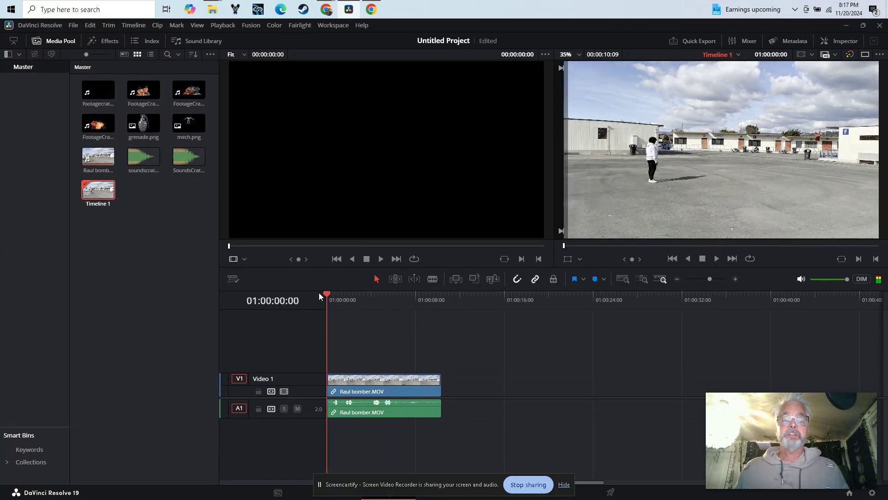
key("space")
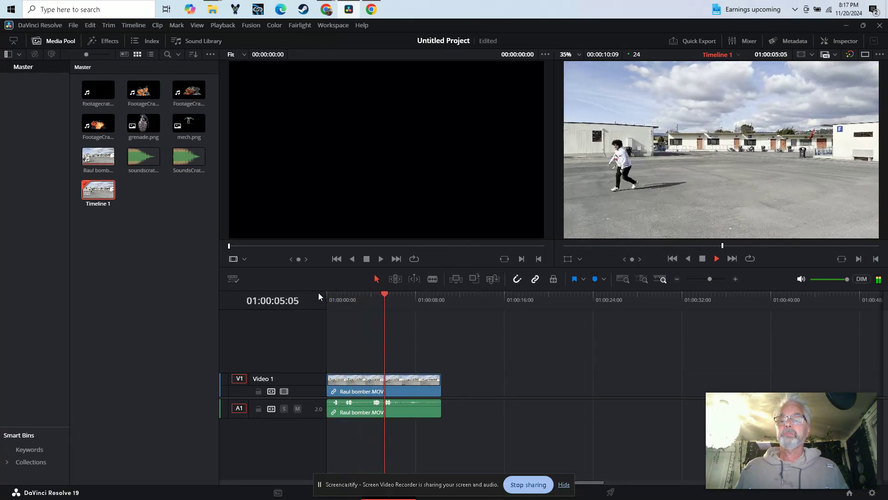
key("space")
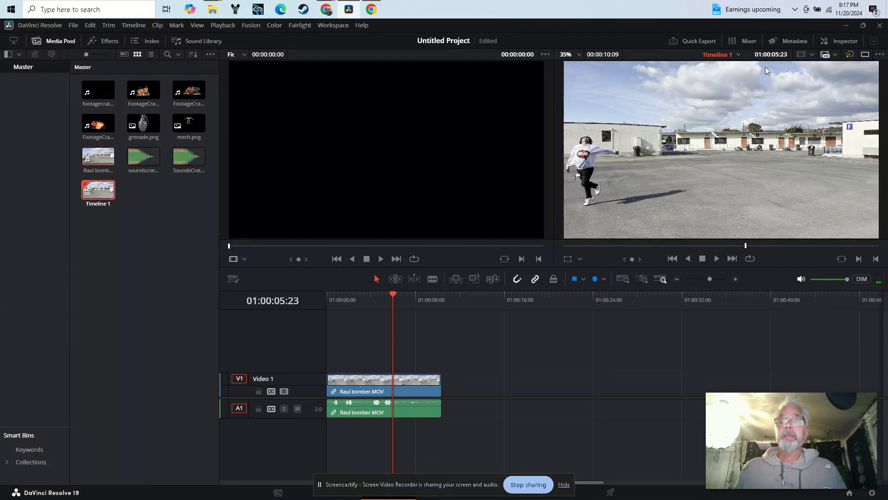
- Show only the timeline viewer, enlarge it above the tracks, and zoom in slightly on the timeline
left_click(866, 54)
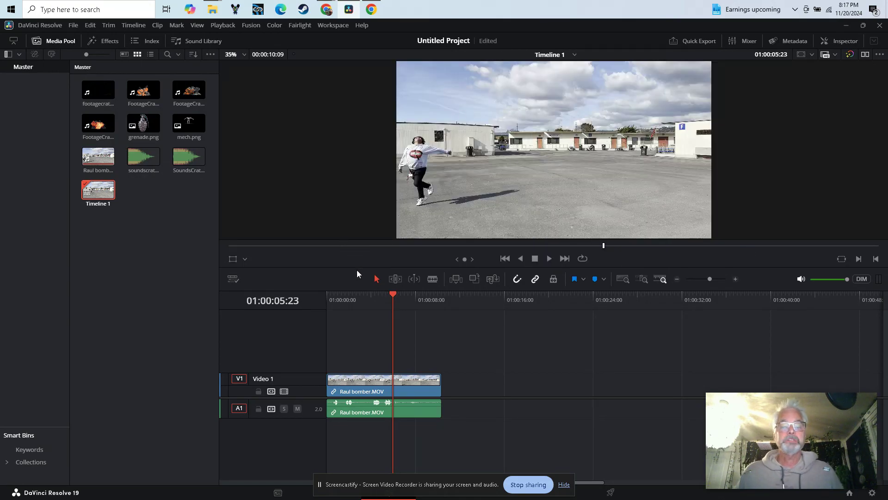
left_click_drag(359, 267, 353, 324)
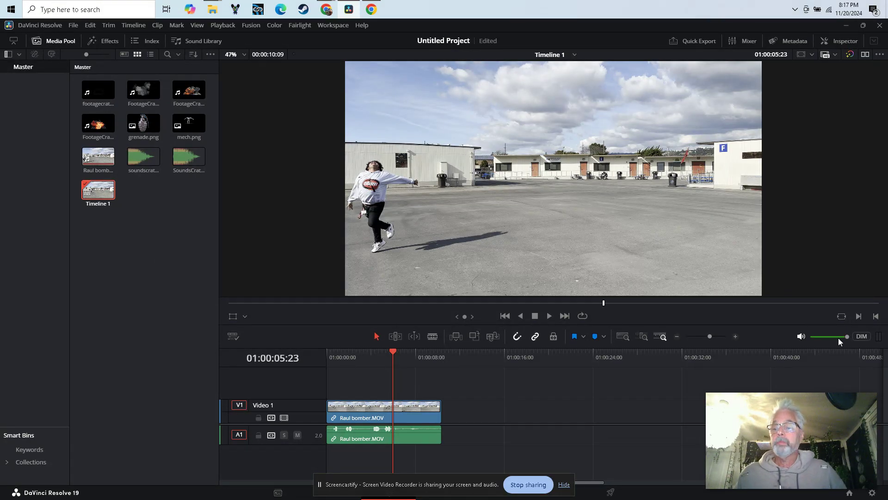
left_click_drag(709, 335, 714, 336)
- Open the selected timeline clip in Fusion with the playhead at 01:00:02:02
left_click_drag(502, 351, 394, 392)
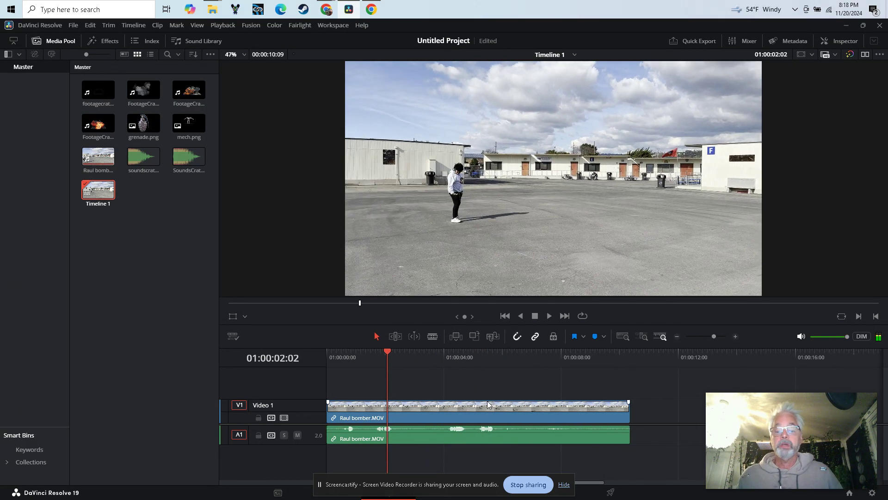
left_click(566, 486)
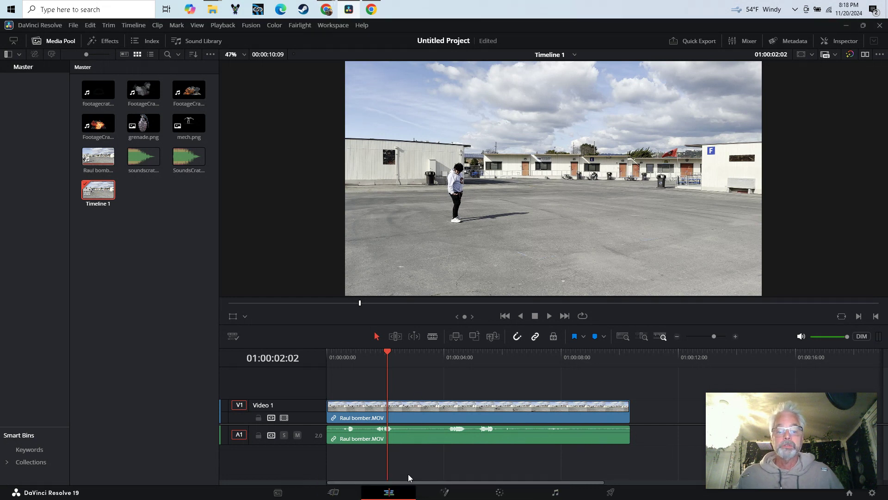
key("ctrl+a")
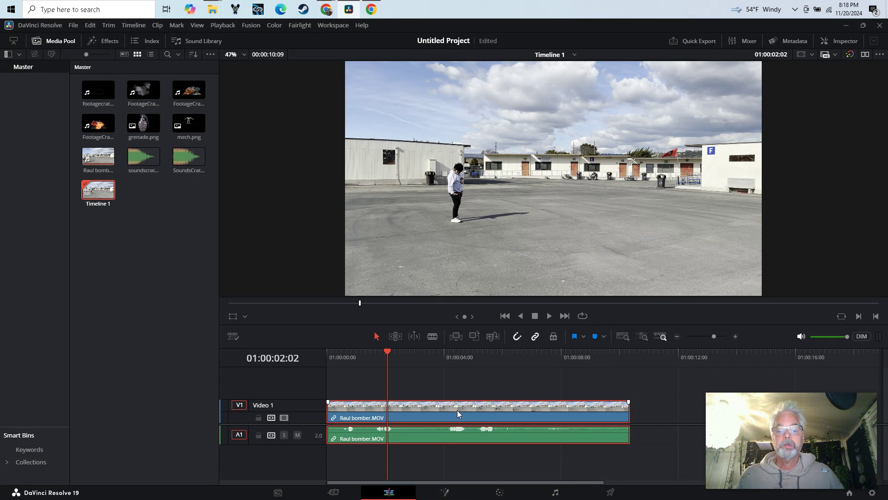
left_click(445, 492)
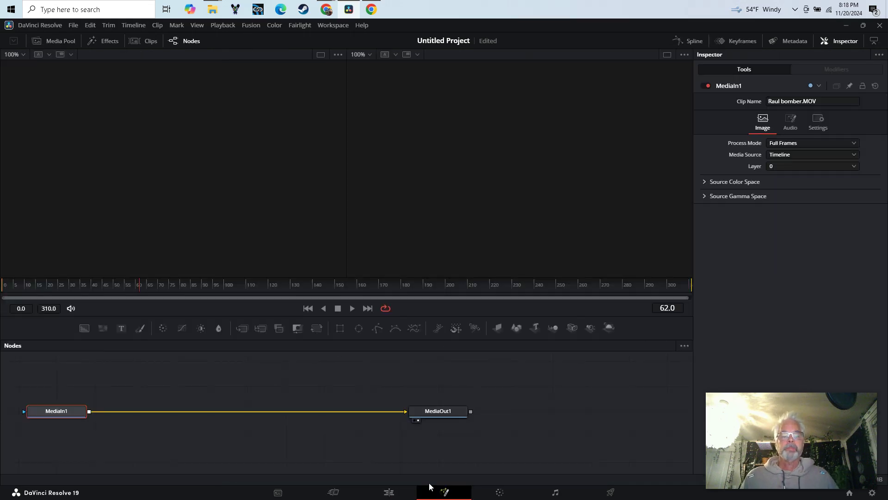
- Add a Tracker node between MediaIn1 and MediaOut1 and space the nodes out
left_click_drag(56, 411, 78, 409)
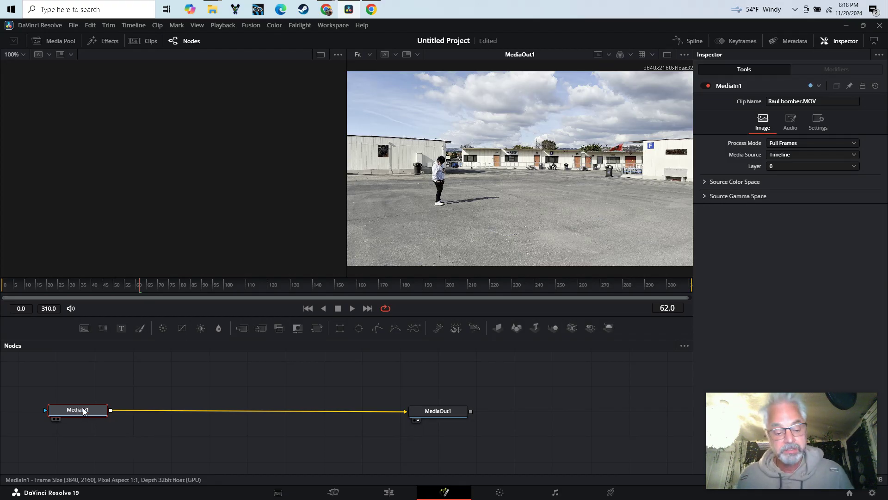
key("shift+space")
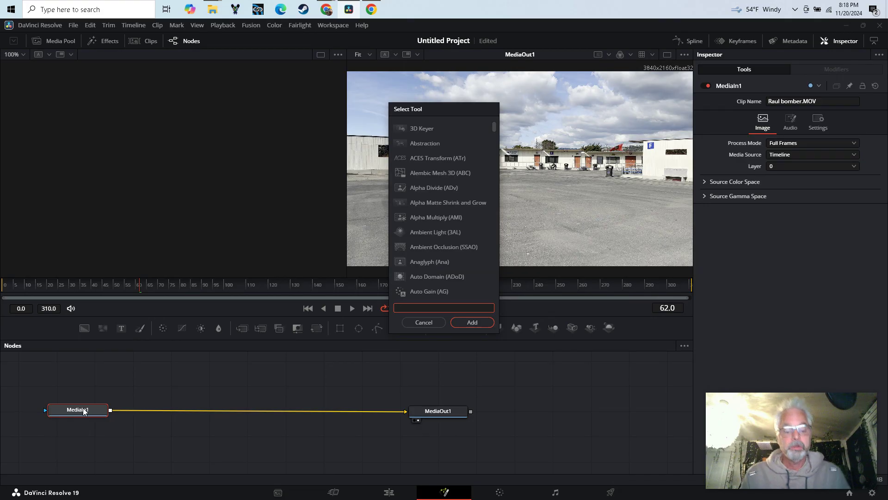
type("track")
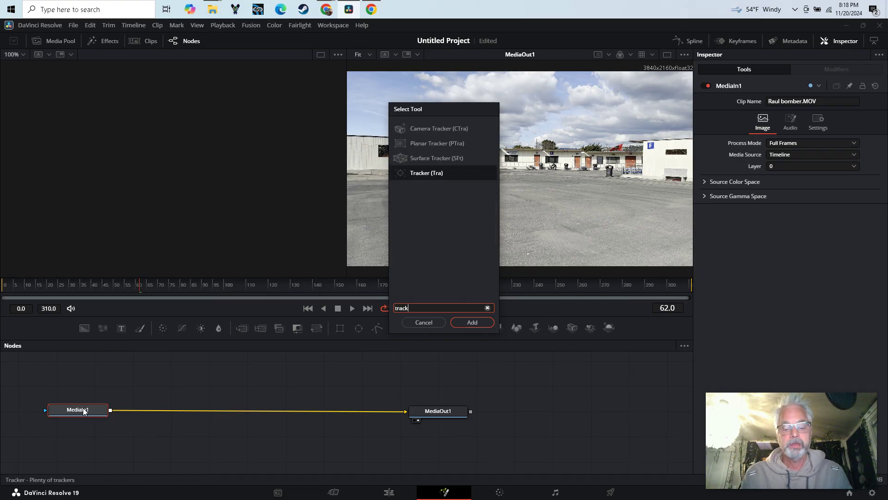
left_click(423, 172)
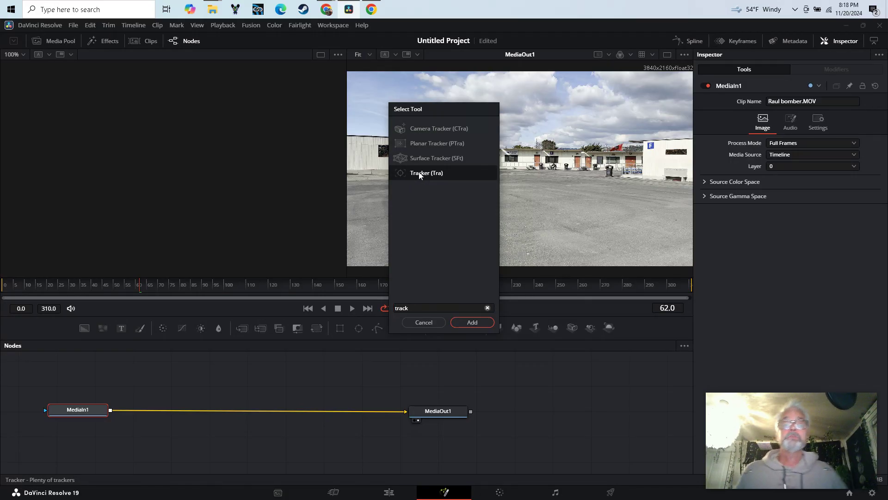
left_click(465, 321)
left_click_drag(160, 413, 175, 416)
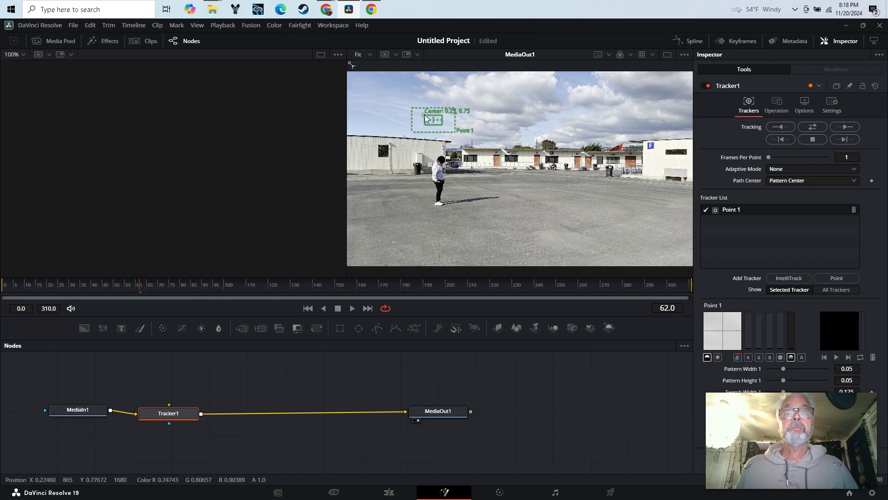
- Place tracker Point 1 on the trash can beside the building marked F, with a pattern about 0.03 by 0.07 and a search width about 0.118
left_click(425, 119)
left_click_drag(425, 118, 603, 169)
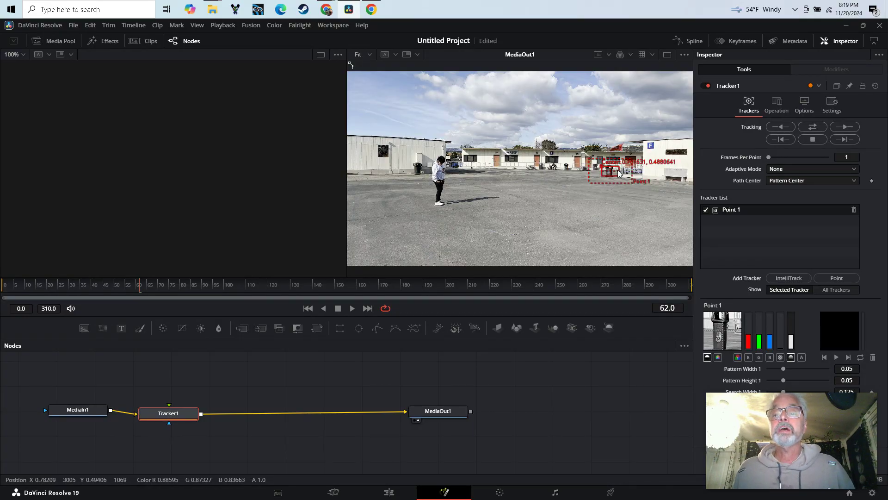
left_click_drag(619, 173, 617, 174)
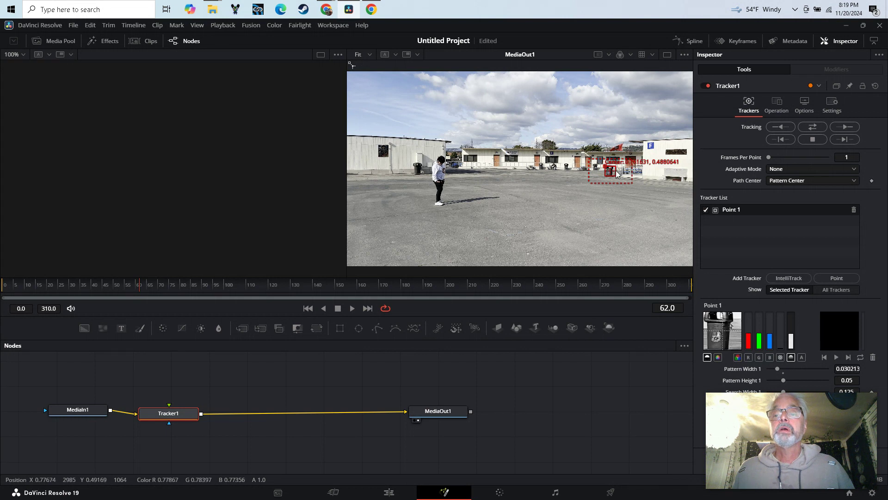
left_click_drag(611, 167, 610, 165)
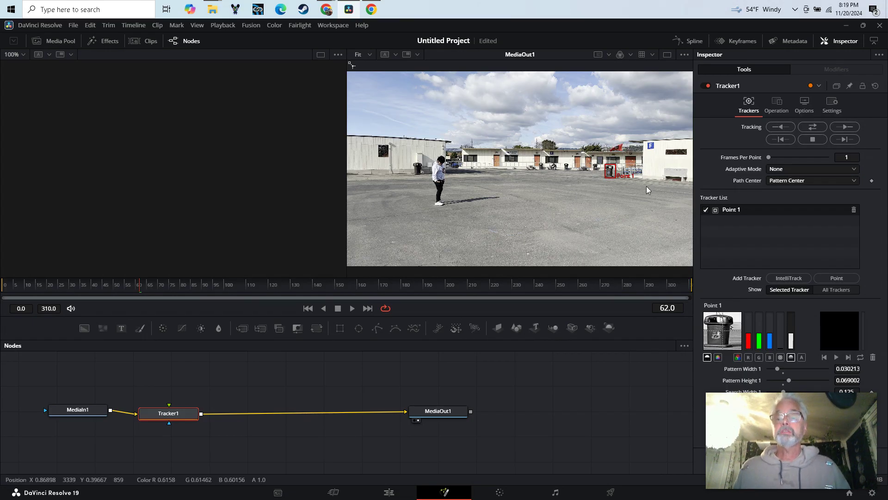
left_click_drag(609, 171, 606, 164)
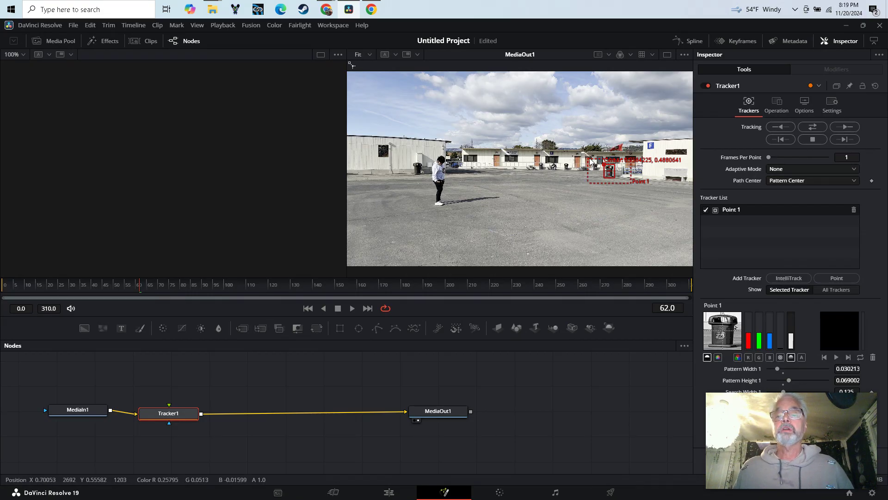
mouse_move(589, 159)
left_mouse_down()
mouse_move(571, 133)
mouse_move(574, 162)
mouse_move(578, 153)
left_mouse_up()
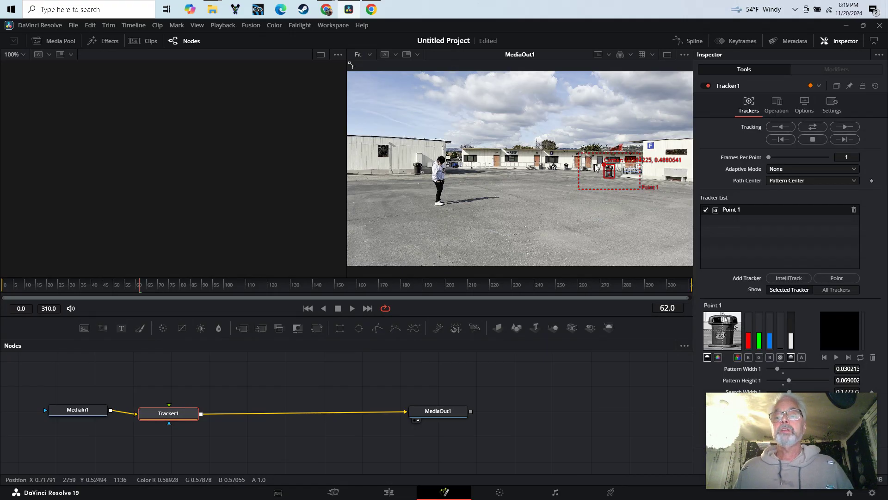
left_click_drag(579, 152, 590, 162)
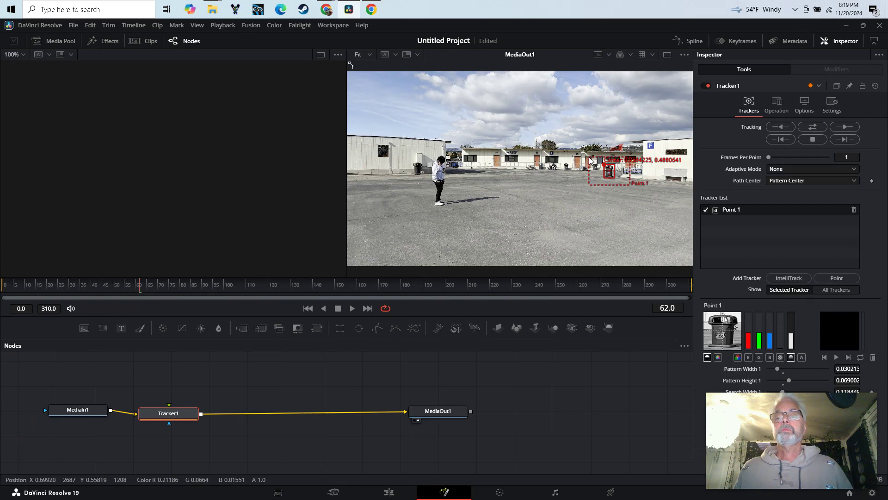
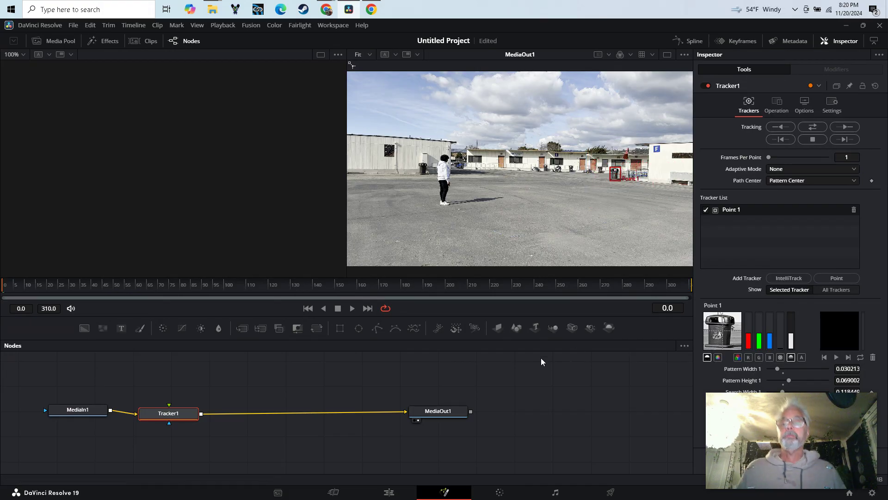
- Track the trash can point forward from frame 0 to frame 310 and nudge the Tracker1 node into line
left_click(845, 127)
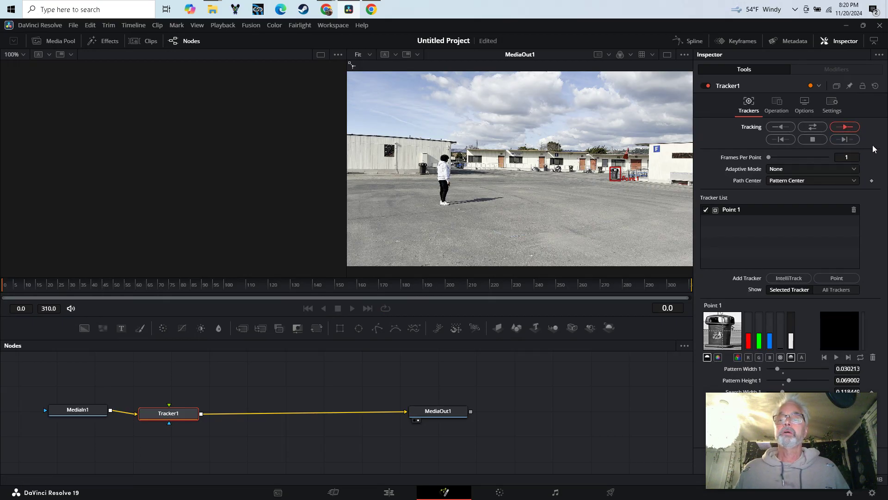
left_click(847, 127)
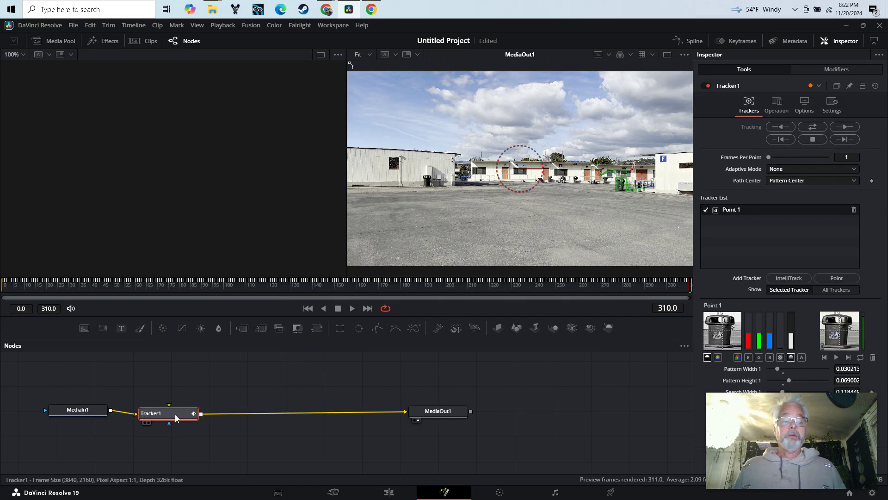
left_click_drag(175, 415, 180, 413)
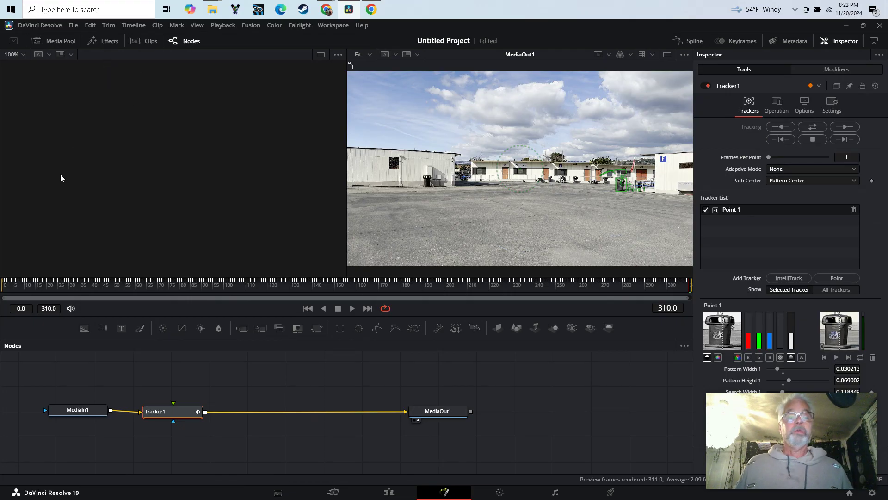
- Add mech.png from the media pool to the node graph above the tracker, and switch to a single viewer
left_click(53, 41)
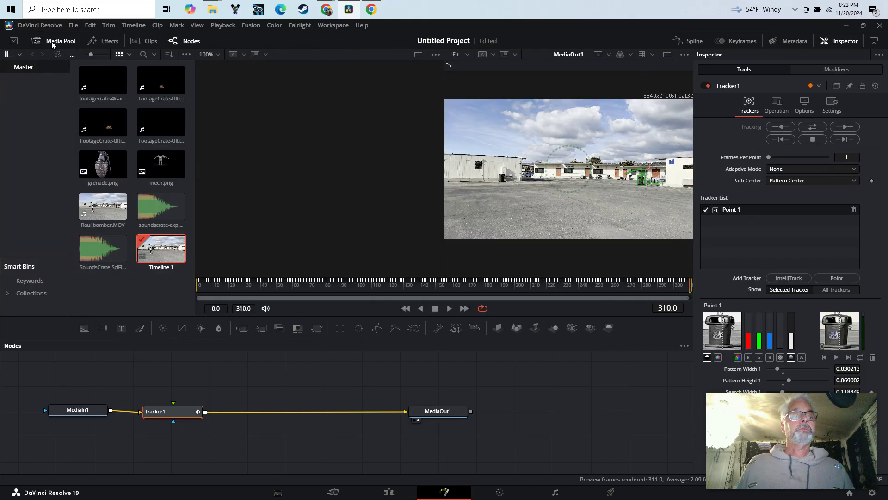
left_click(8, 55)
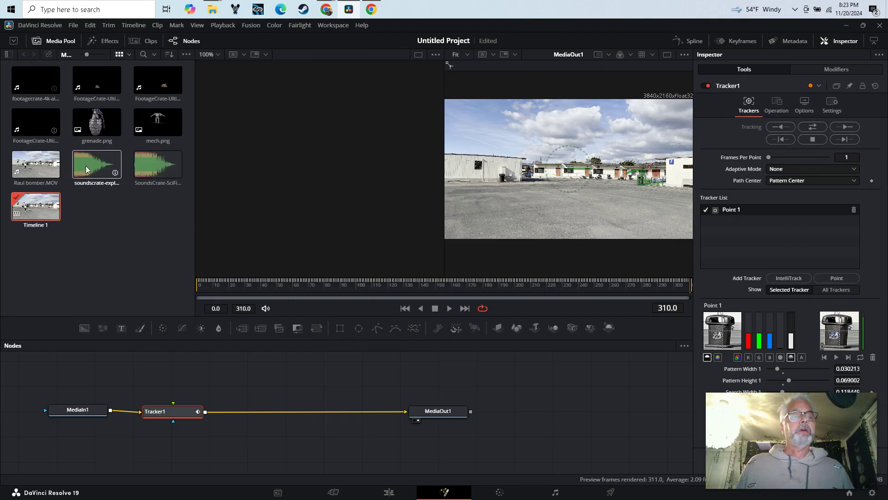
left_click(157, 122)
left_click_drag(155, 121, 127, 375)
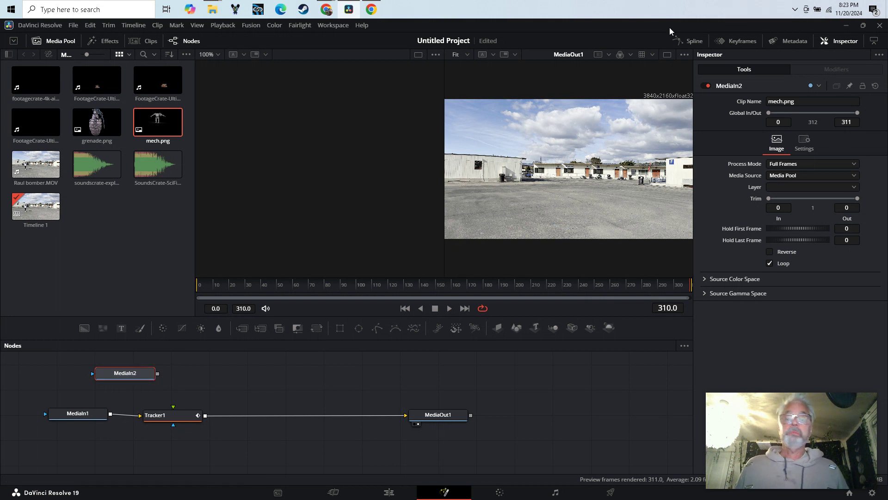
left_click(669, 55)
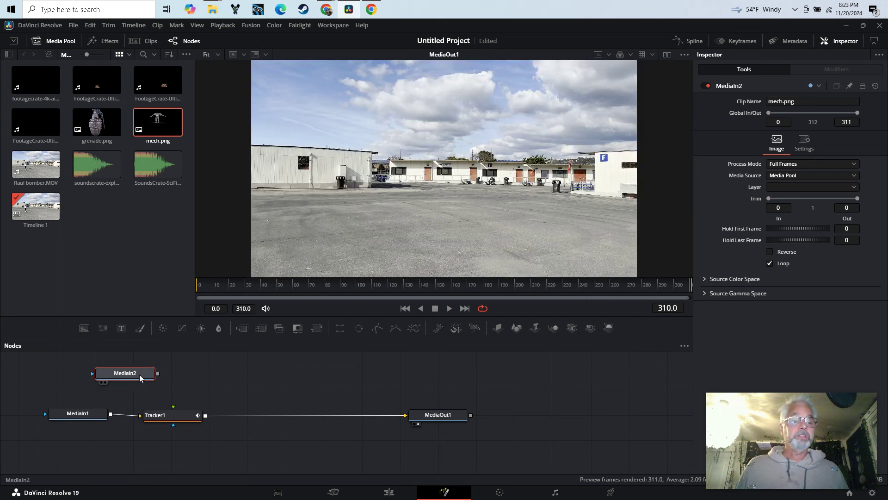
- Connect the mech.png node to Tracker1's foreground input and position it directly above the tracker
left_click_drag(135, 373, 174, 410)
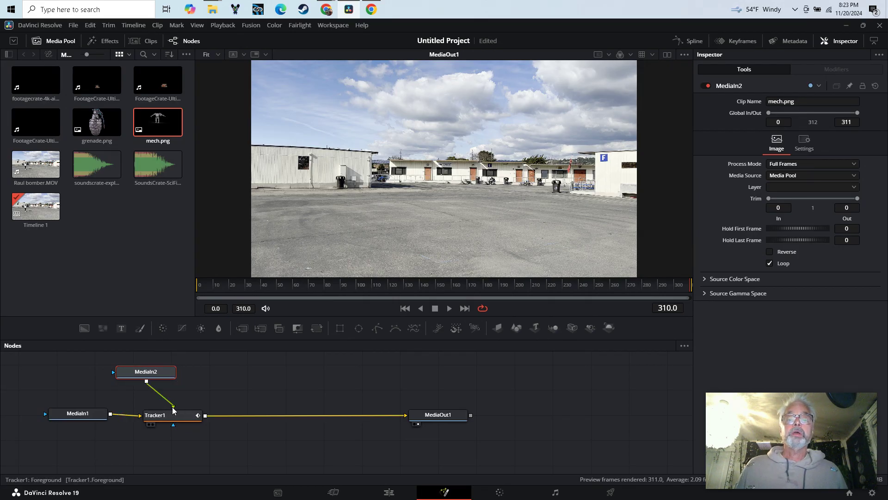
left_click_drag(146, 372, 167, 372)
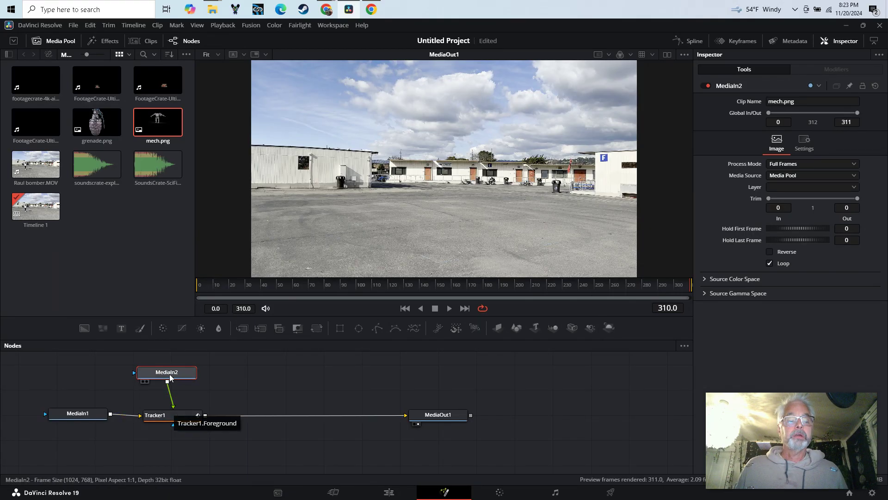
mouse_move(169, 375)
left_mouse_down()
mouse_move(178, 376)
mouse_move(171, 379)
left_mouse_up()
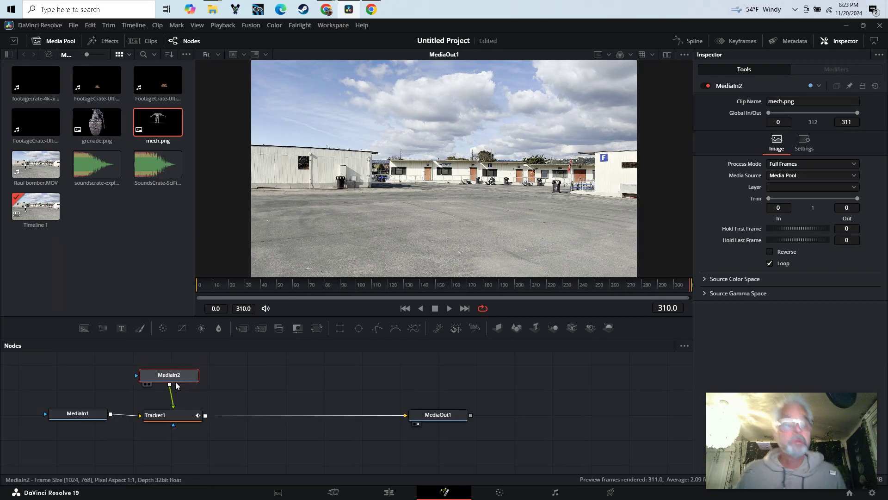
- Set Tracker1's operation to Match Move and shift the mech.png node slightly so it lines up above the tracker
left_click(176, 414)
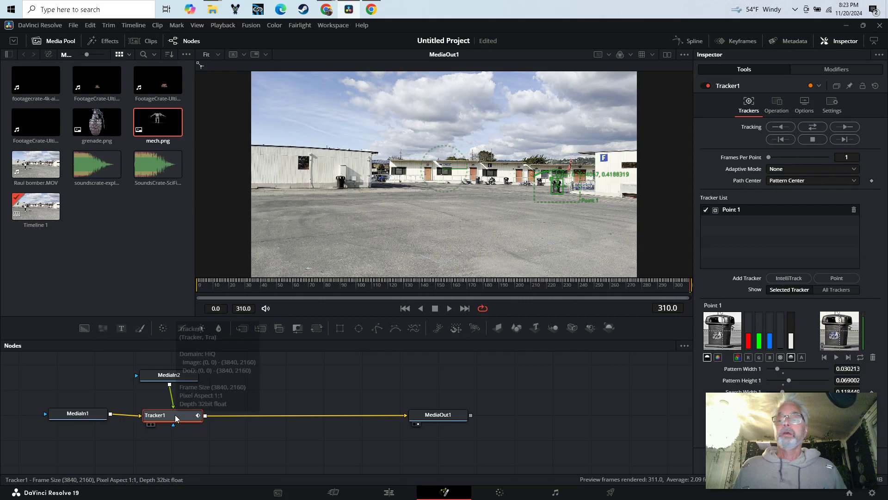
left_click(390, 493)
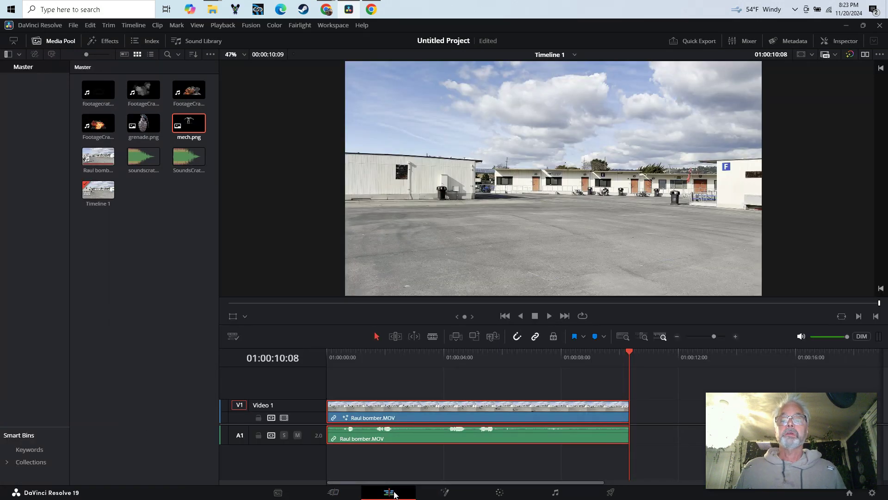
left_click(446, 494)
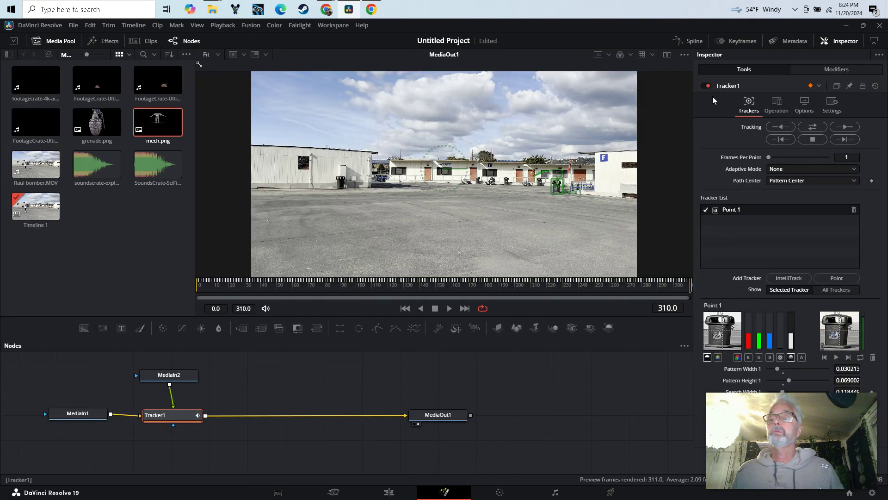
left_click(777, 105)
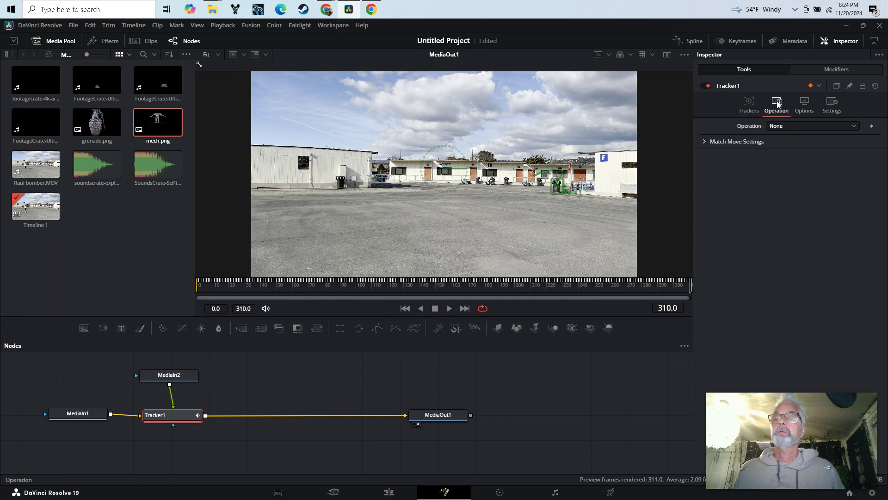
left_click(748, 104)
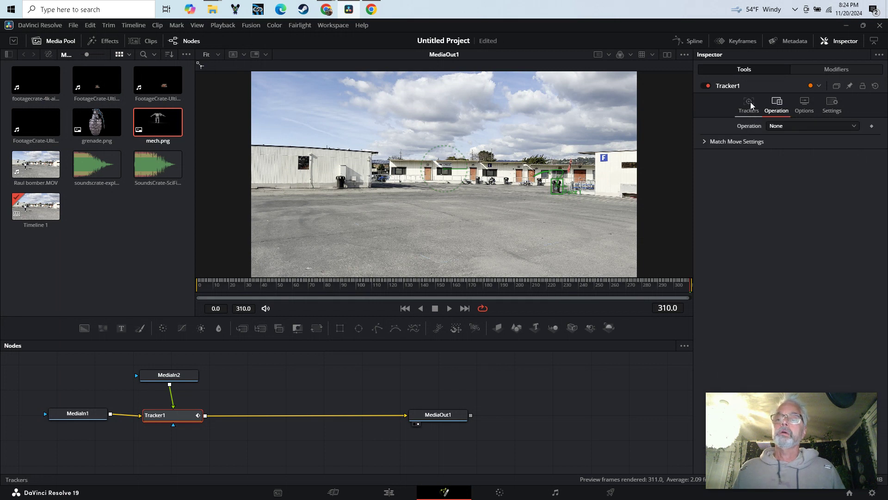
left_click_drag(172, 379, 177, 385)
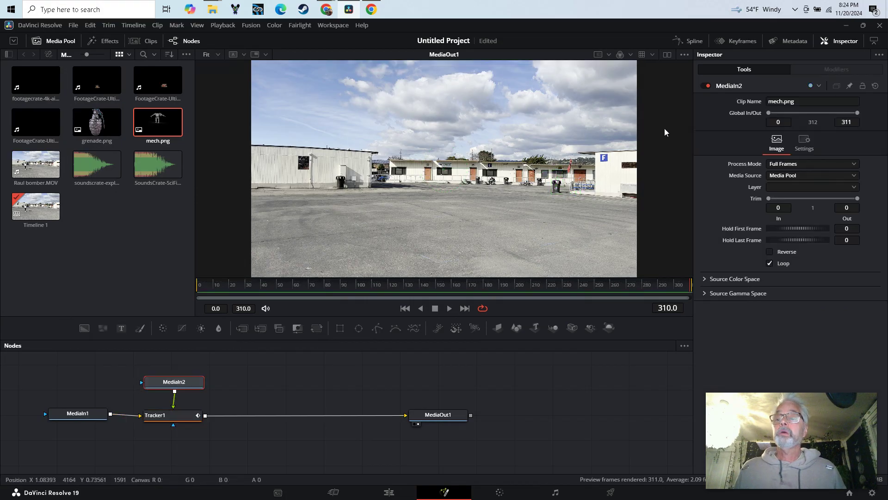
left_click(176, 419)
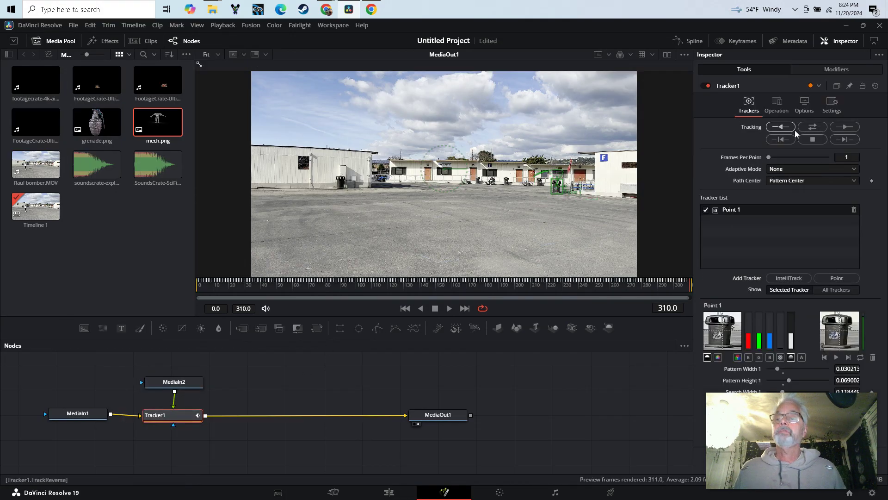
left_click(777, 104)
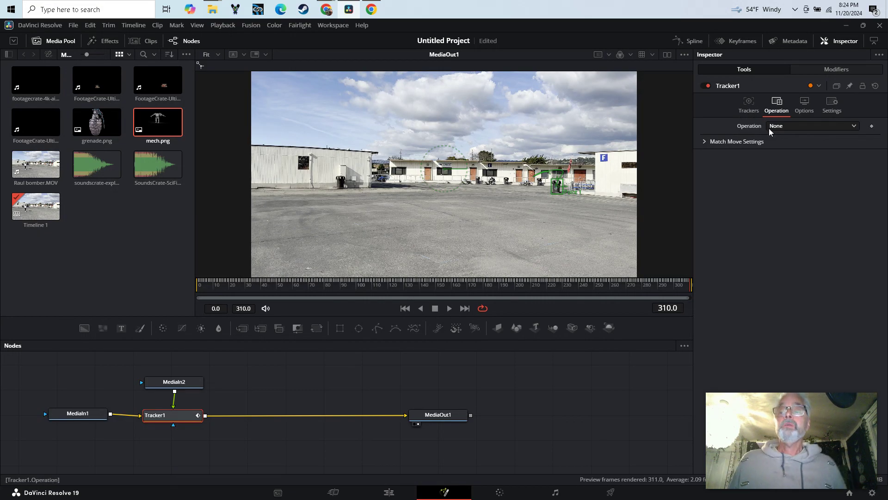
left_click(822, 126)
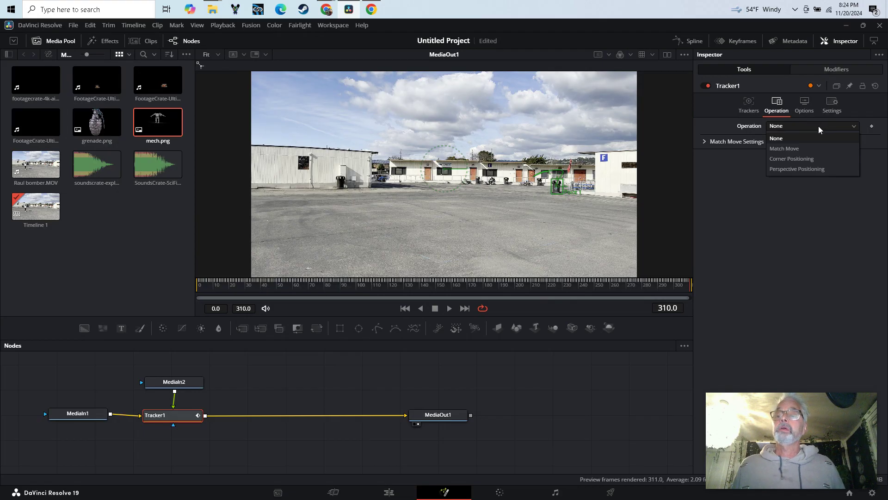
left_click(796, 149)
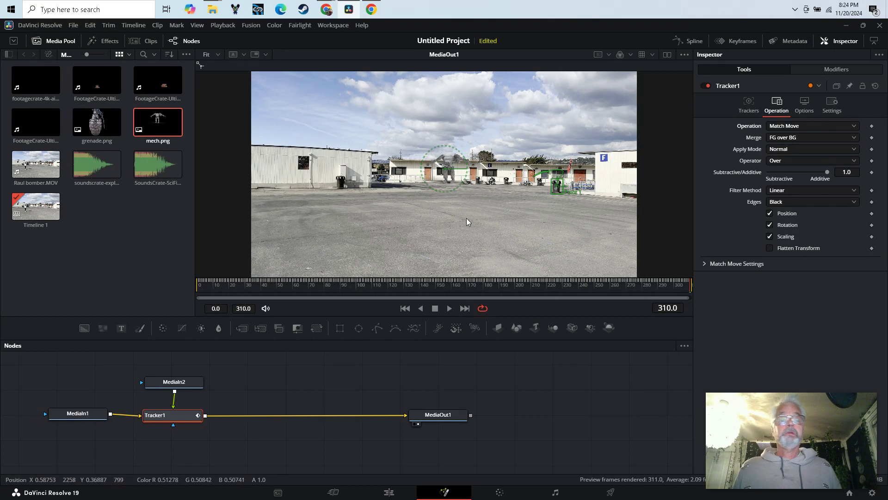
- Raise the mech.png node and insert a Transform node between it and Tracker1
left_click_drag(182, 388, 182, 367)
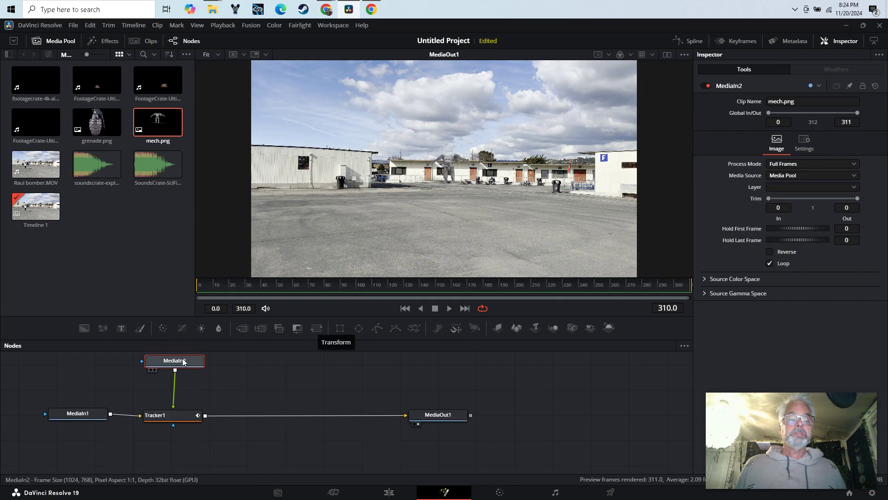
left_click_drag(181, 363, 179, 362)
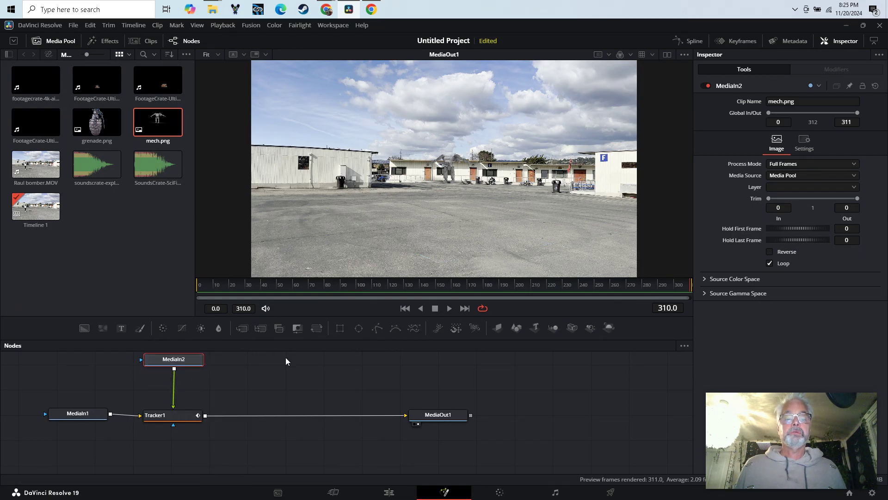
left_click(317, 328)
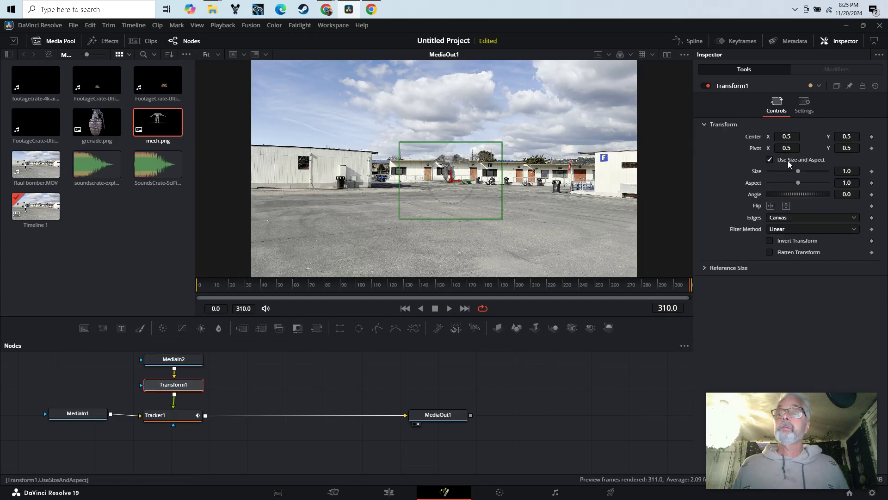
- Set the mech's Transform to size 2.84 and center X 0.963, Y 0.255, and check its placement back to frame 197
left_click_drag(799, 171, 809, 172)
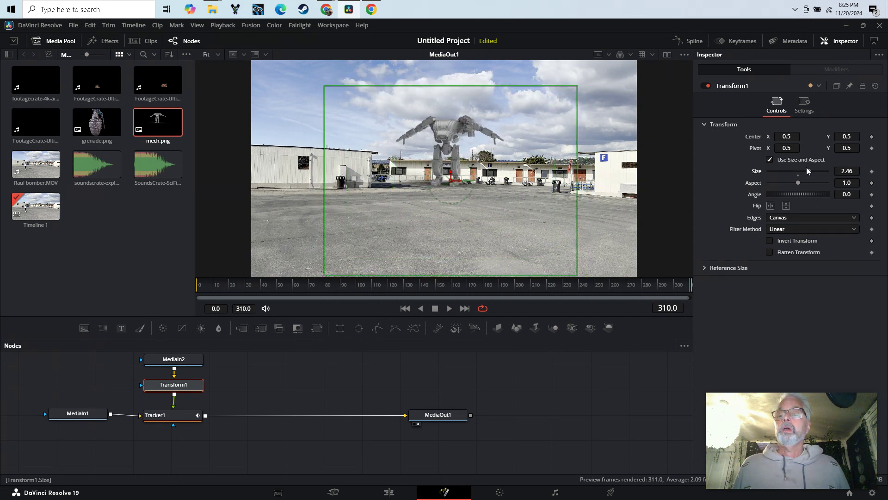
left_click_drag(784, 136, 821, 136)
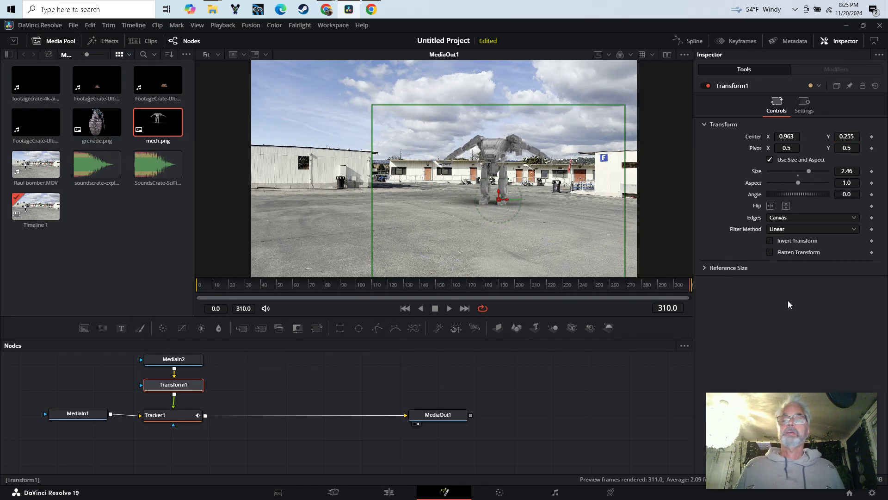
left_click_drag(808, 172, 812, 170)
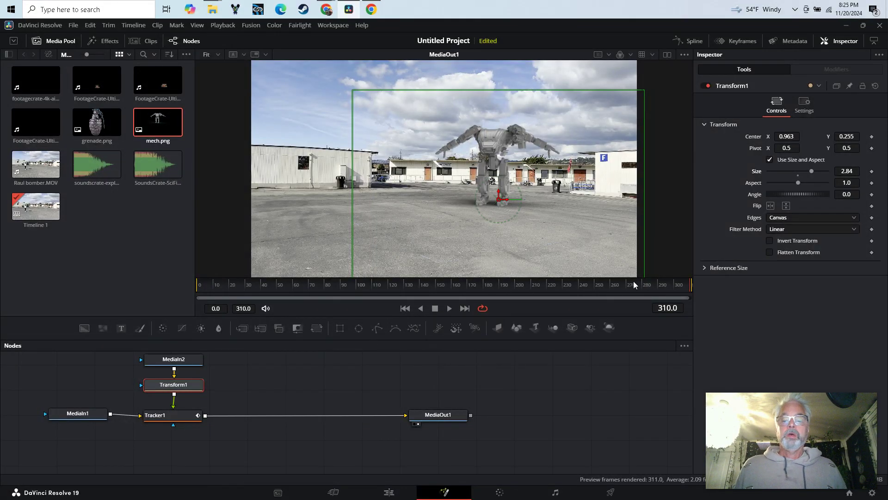
left_click_drag(690, 286, 510, 292)
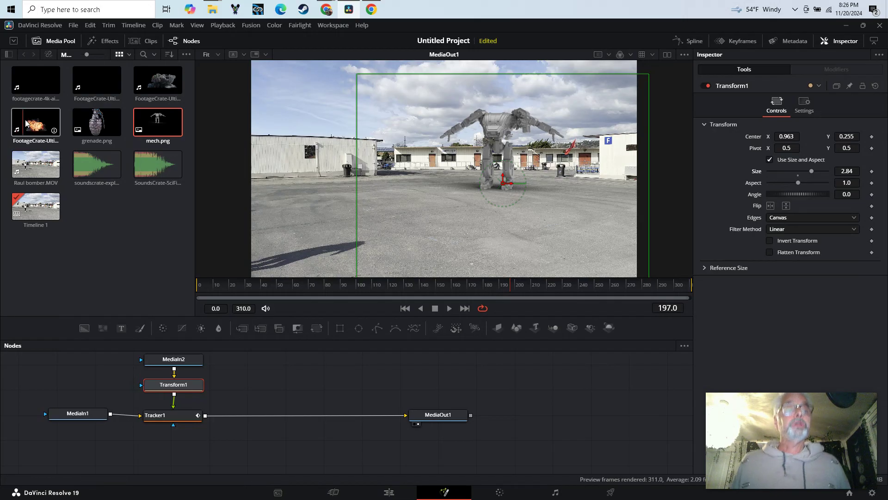
- Add the Ultimate_Explosion_35-prores.mov clip to the node graph and move the mech.png and Transform1 nodes aside to make room
left_click_drag(26, 122, 274, 372)
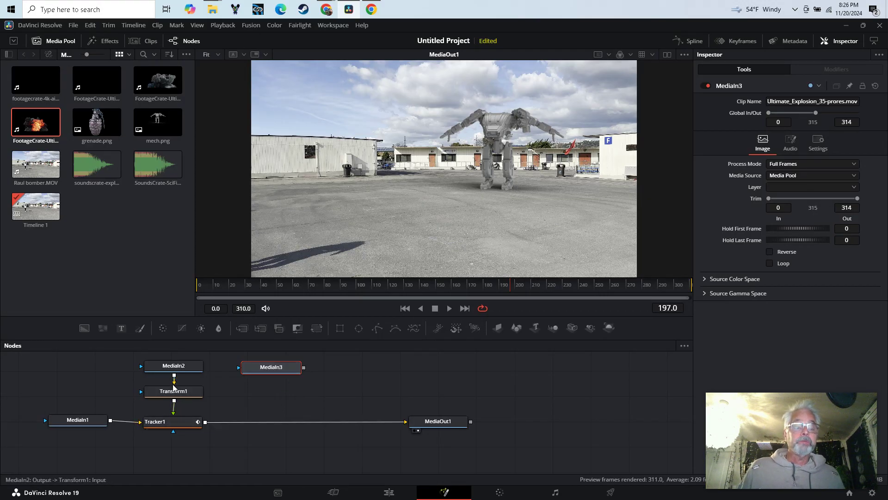
left_click_drag(169, 393, 123, 365)
left_click_drag(153, 396, 129, 388)
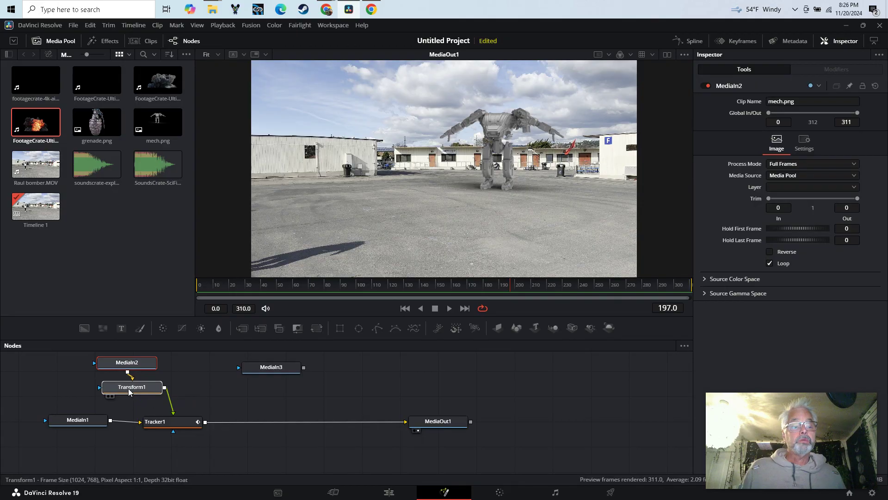
left_click_drag(304, 368, 175, 418)
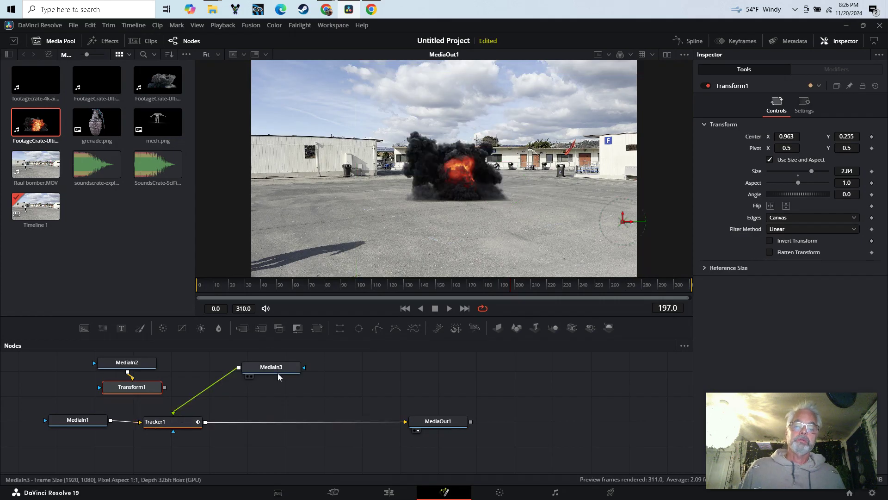
left_click_drag(164, 388, 175, 419)
left_click_drag(270, 371, 237, 378)
- Insert a Merge node between Transform1 and Tracker1 and adjust the spacing of the Merge and Transform1 nodes
left_click_drag(139, 388, 135, 385)
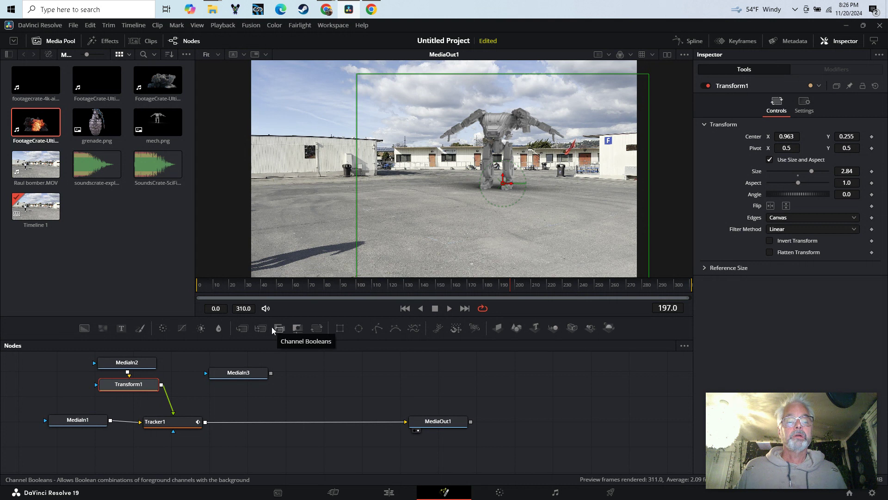
left_click(242, 329)
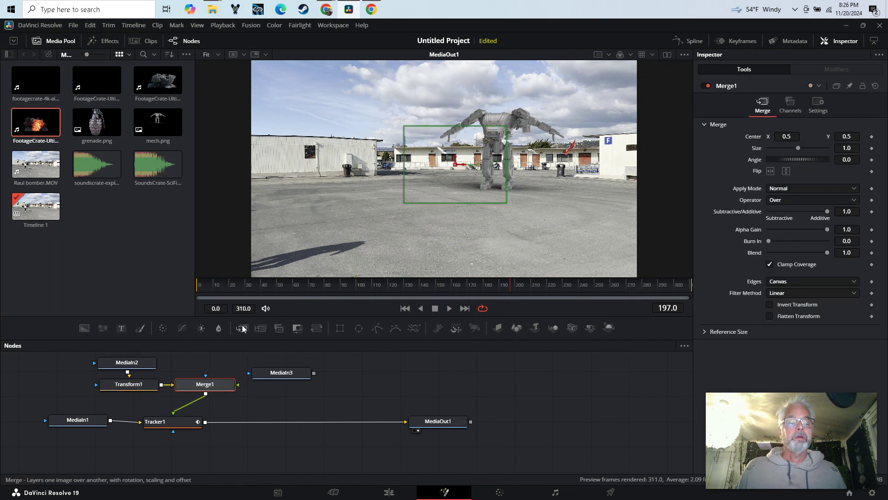
left_click_drag(197, 387, 201, 390)
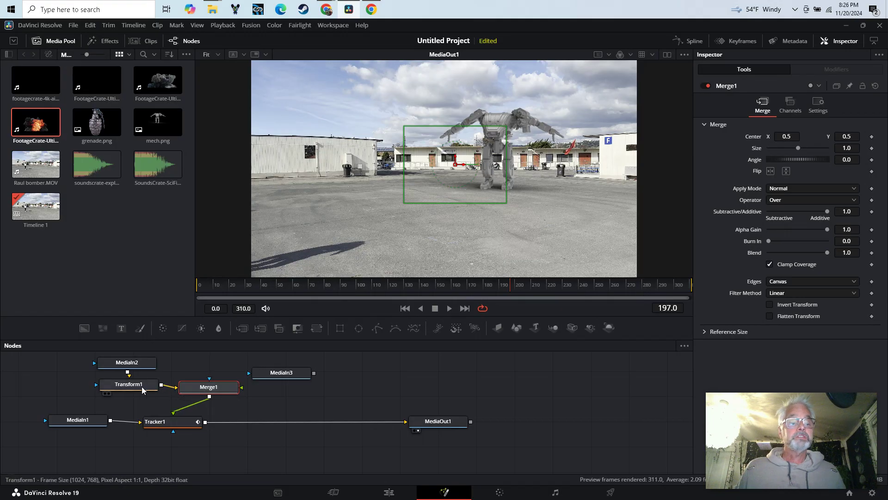
left_click_drag(141, 389, 146, 391)
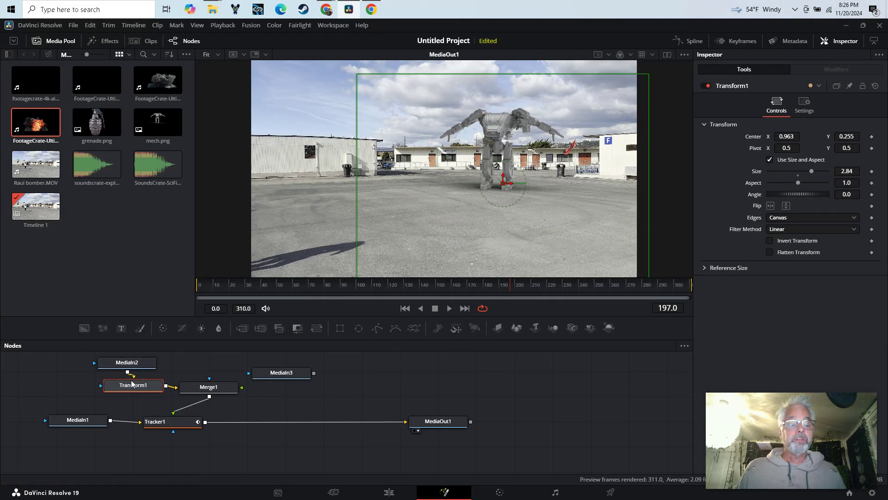
- Connect the explosion clip's node to Merge1's foreground, lower Merge1 slightly, and go to frame 66 to preview the blast
left_click_drag(296, 376, 309, 371)
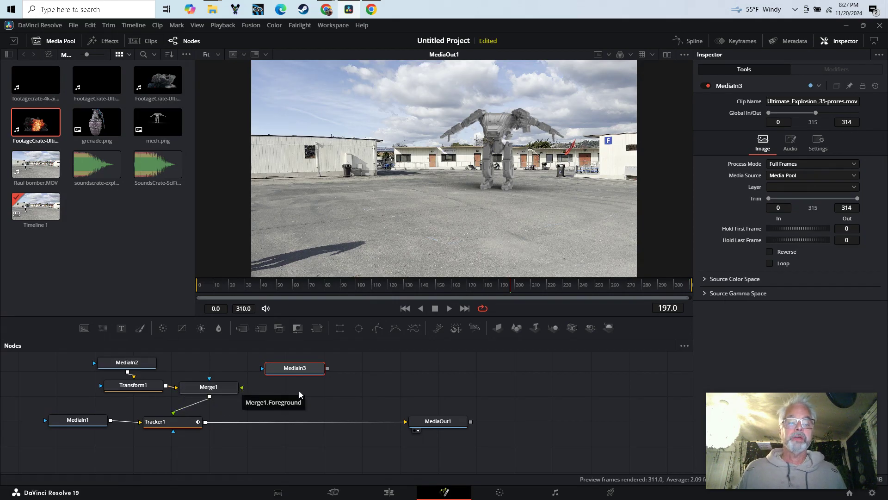
left_click_drag(327, 369, 242, 390)
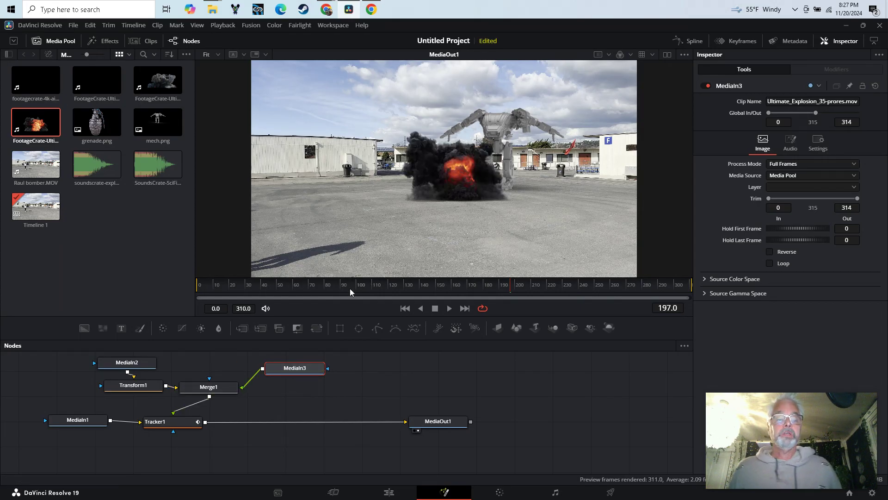
left_click_drag(466, 287, 360, 288)
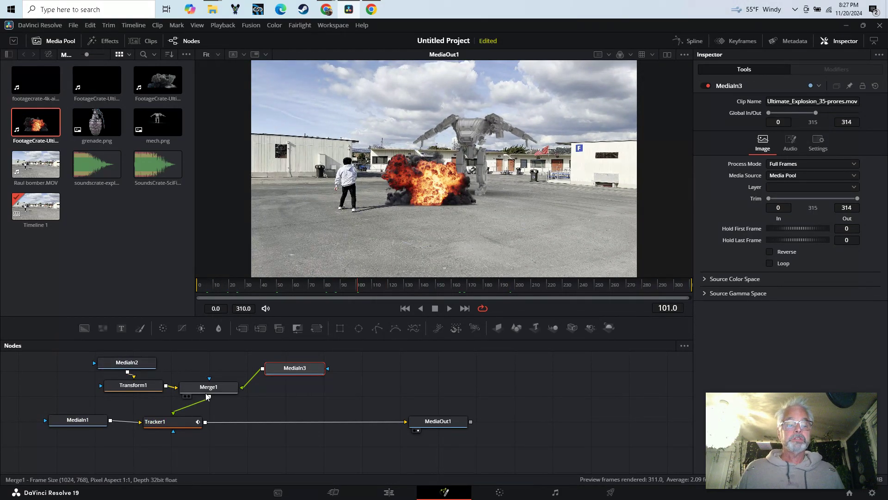
mouse_move(211, 393)
left_mouse_down()
mouse_move(204, 403)
mouse_move(211, 400)
left_mouse_up()
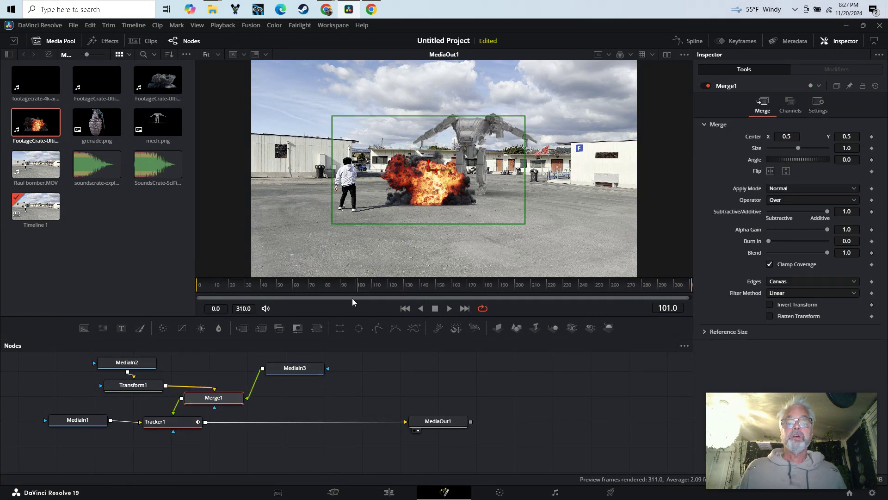
mouse_move(315, 289)
left_mouse_down()
mouse_move(242, 287)
mouse_move(479, 321)
mouse_move(596, 325)
mouse_move(187, 288)
mouse_move(423, 287)
mouse_move(304, 283)
left_mouse_up()
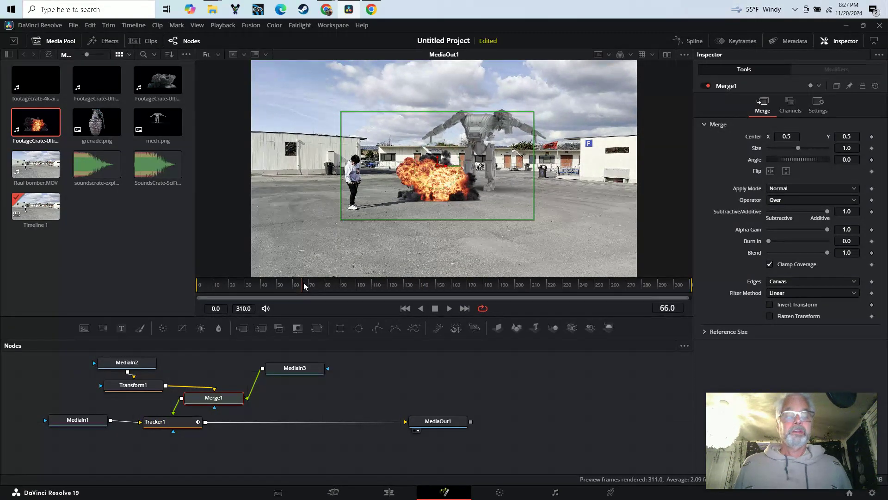
- Insert a Transform node between the explosion clip and Merge1, with size 2.46 and center X 0.743, Y 1.026
left_click_drag(302, 368, 316, 369)
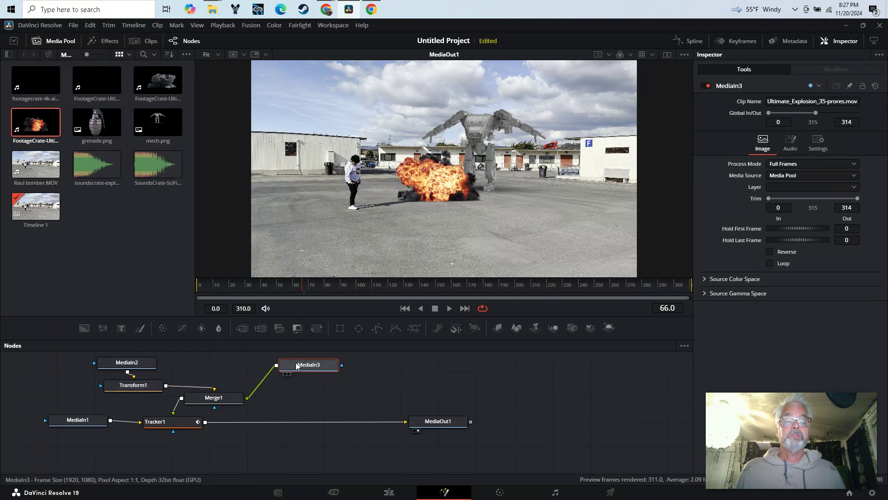
left_click(316, 328)
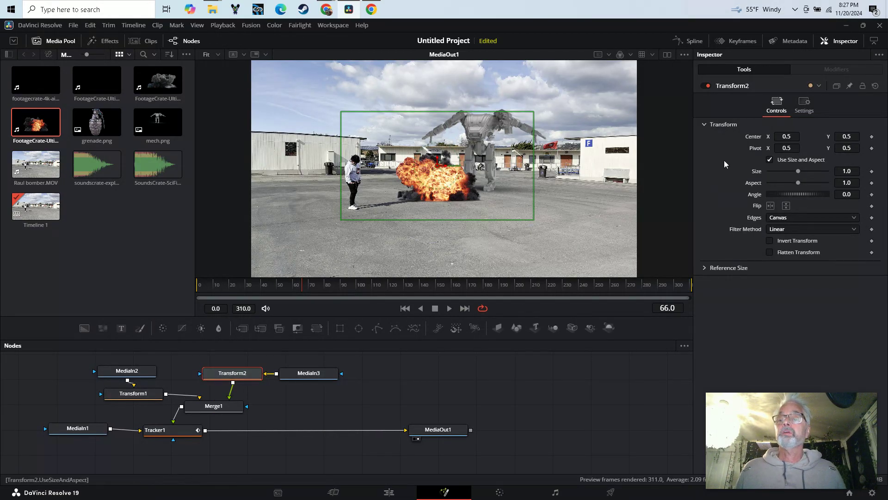
left_click_drag(786, 136, 851, 136)
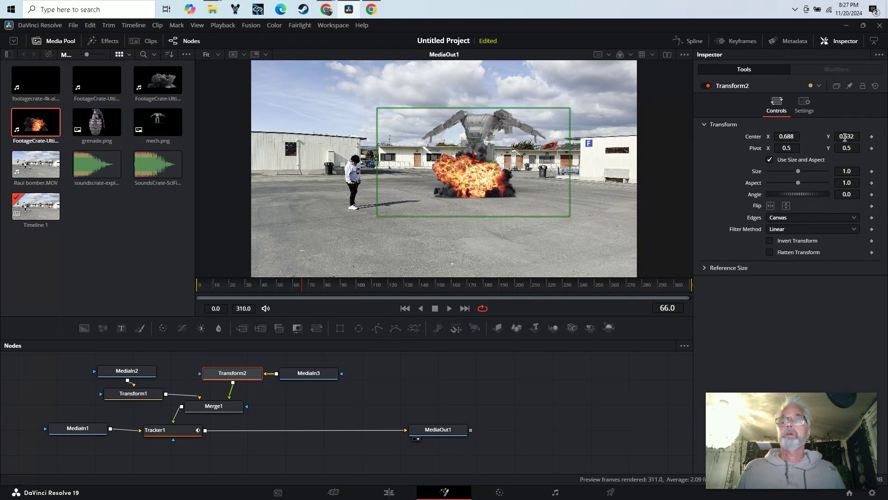
left_click_drag(799, 174, 809, 177)
left_click_drag(787, 136, 875, 136)
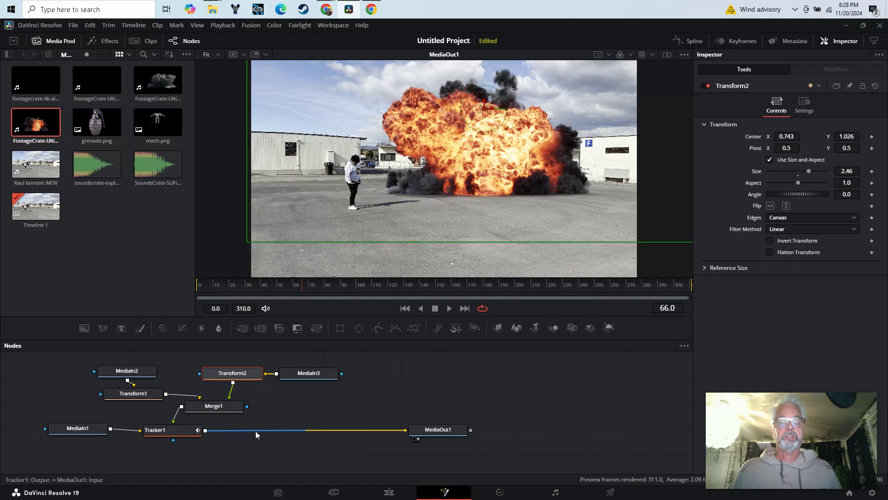
- Scrub from the start of the composition to frame 105 to check the explosion's timing against the throw
left_click_drag(196, 282, 231, 296)
left_click(217, 285)
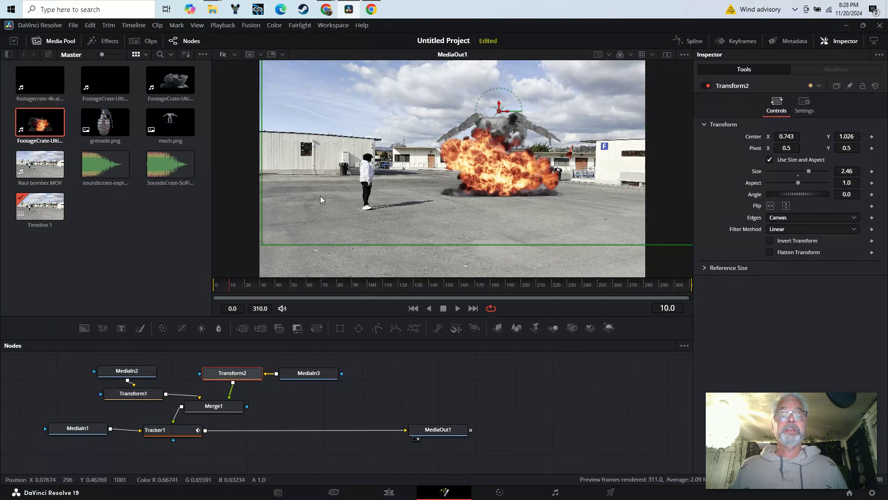
left_click_drag(240, 286, 376, 295)
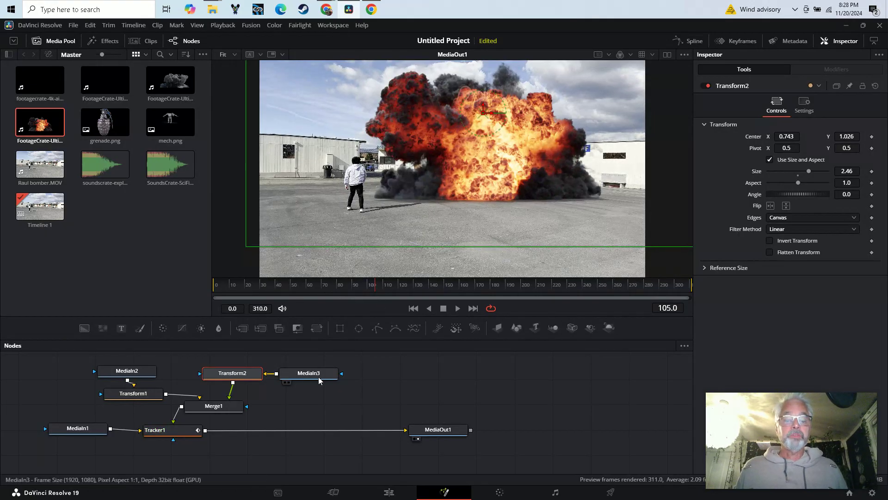
- Move MediaIn3 slightly away from Transform2, find the blast point at frame 157, and set the clip's Hold First Frame to 157
left_click(307, 373)
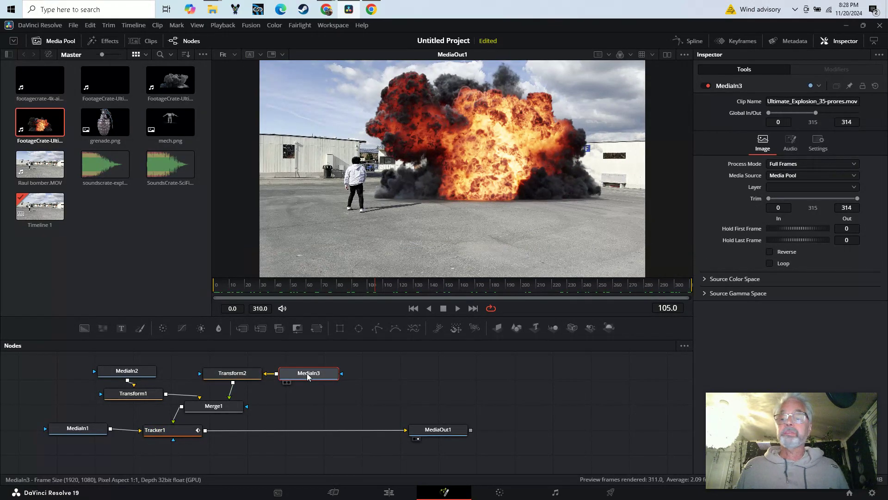
left_click_drag(307, 374, 321, 369)
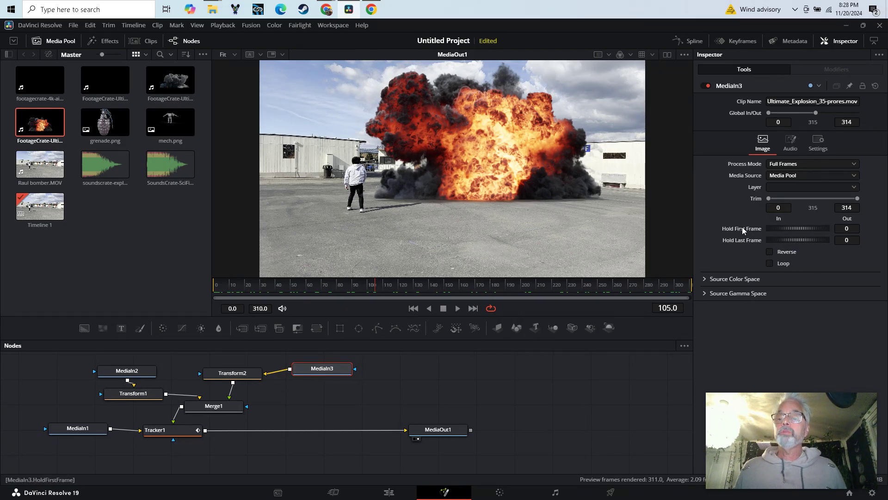
left_click_drag(233, 286, 455, 297)
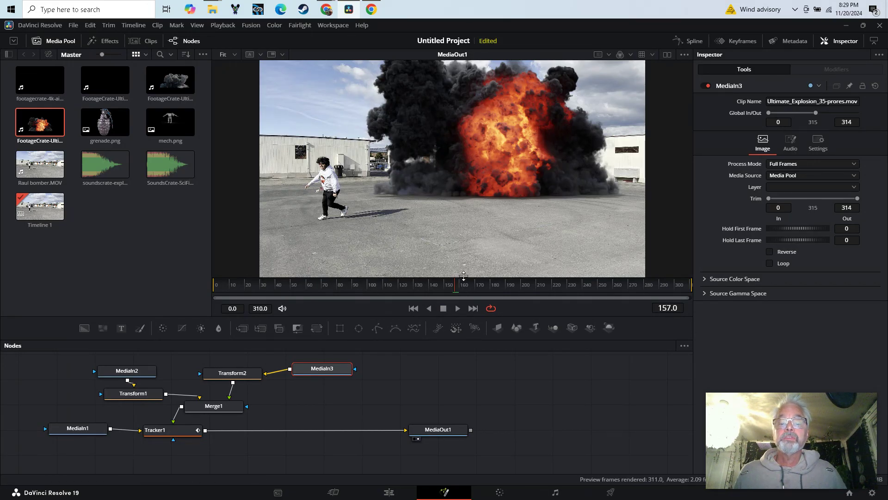
left_click_drag(780, 234, 881, 236)
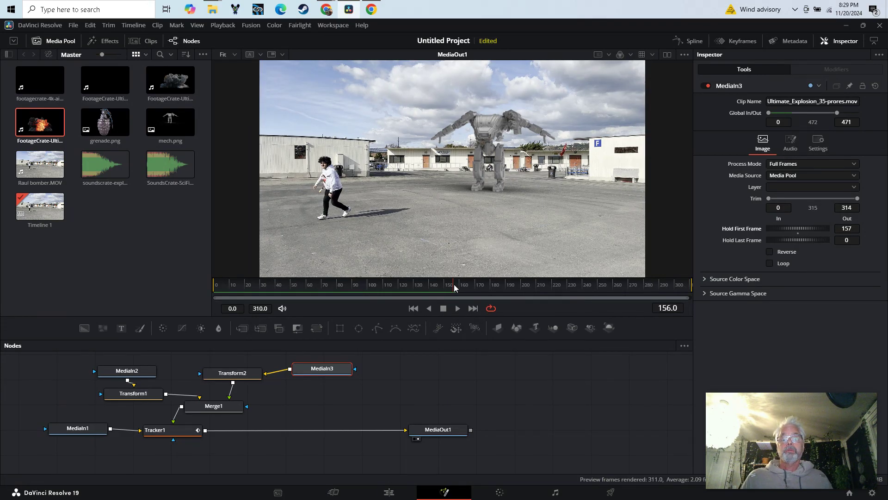
- Scrub back to the start of the composition and forward to frame 286 to check the delayed explosion's timing
left_click_drag(438, 288, 220, 283)
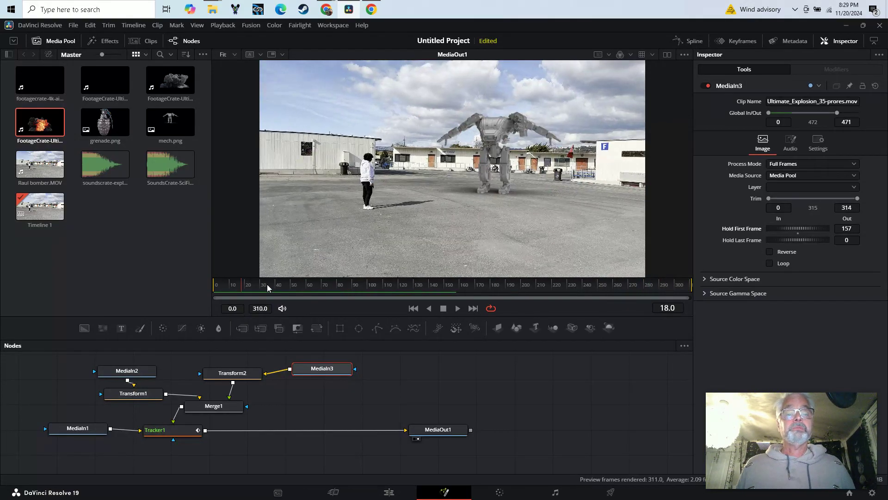
left_click_drag(399, 290, 657, 285)
- Space the Transform2 and MediaIn3 nodes farther from Merge1 in the node graph and show Merge1's settings
left_click_drag(243, 375, 262, 375)
left_click_drag(340, 369, 364, 361)
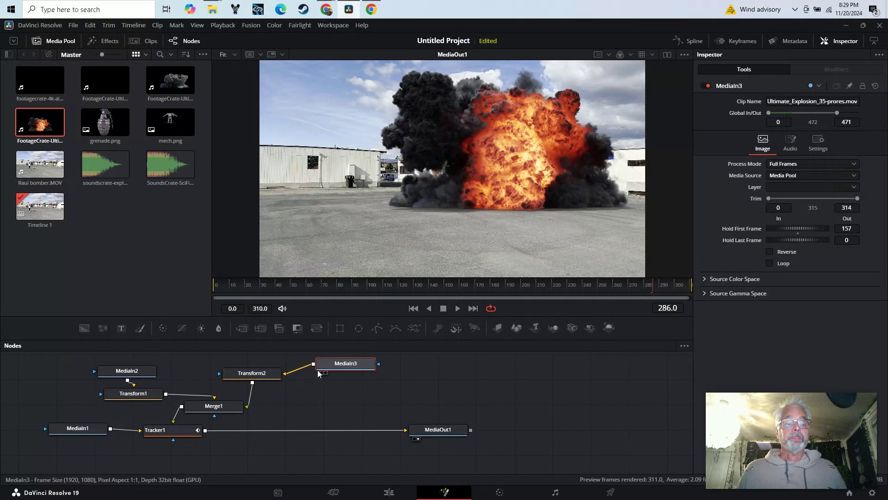
left_click_drag(252, 373, 263, 372)
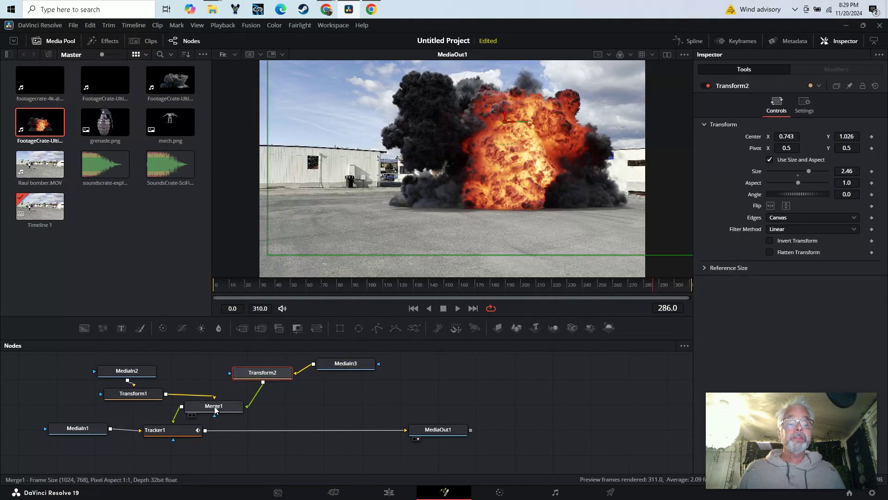
left_click(206, 410)
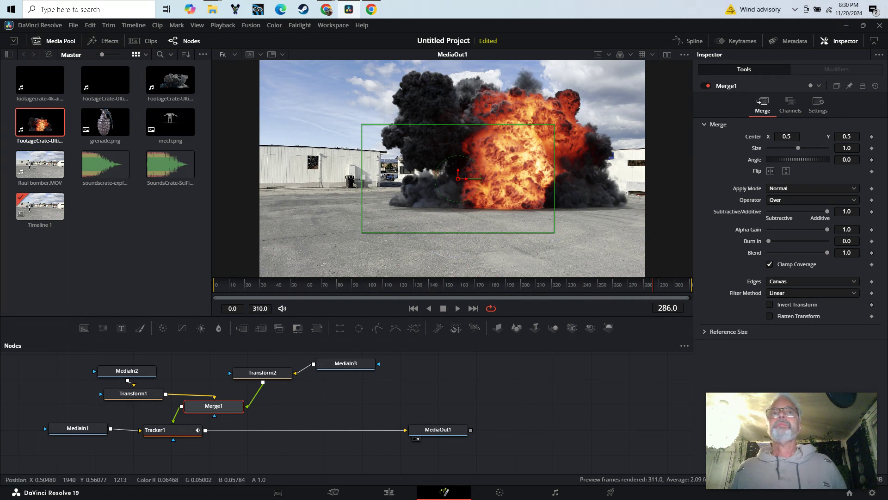
left_click(326, 10)
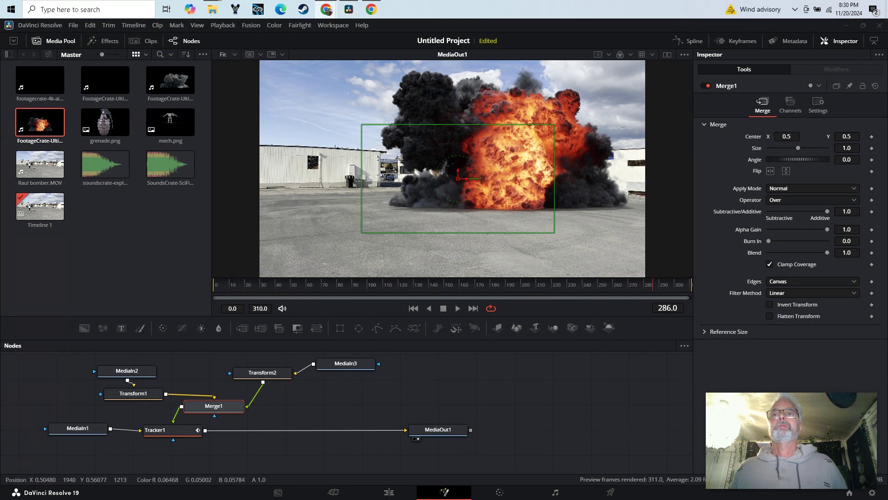